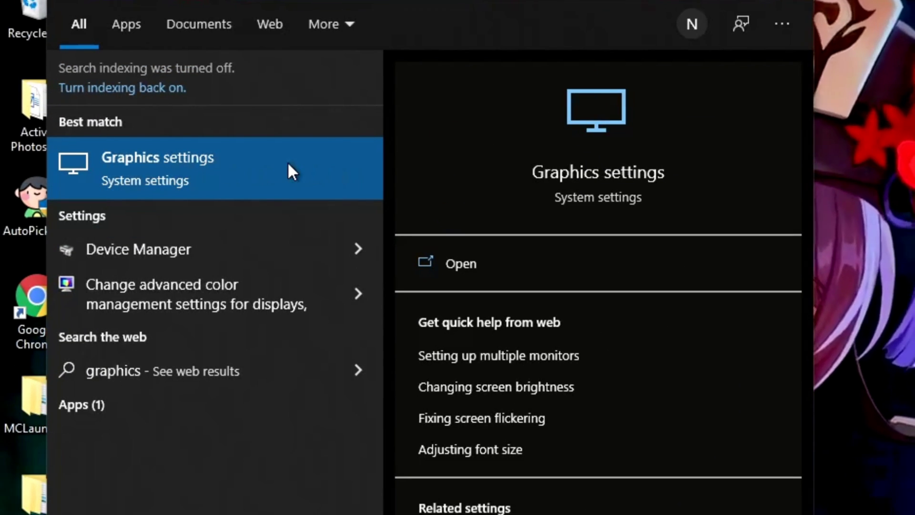
# Open Graphics settings and leave hardware-accelerated GPU scheduling On.
pyautogui.click(288, 170)
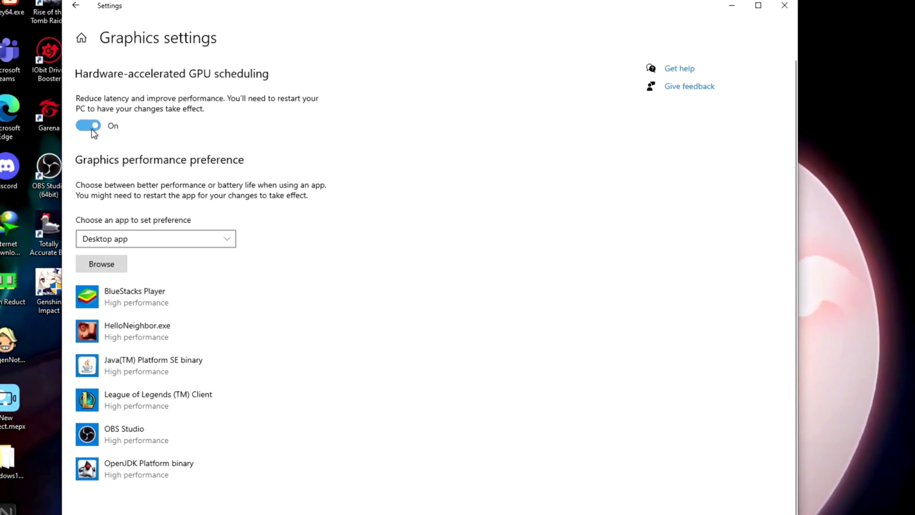
pyautogui.click(92, 128)
pyautogui.click(93, 129)
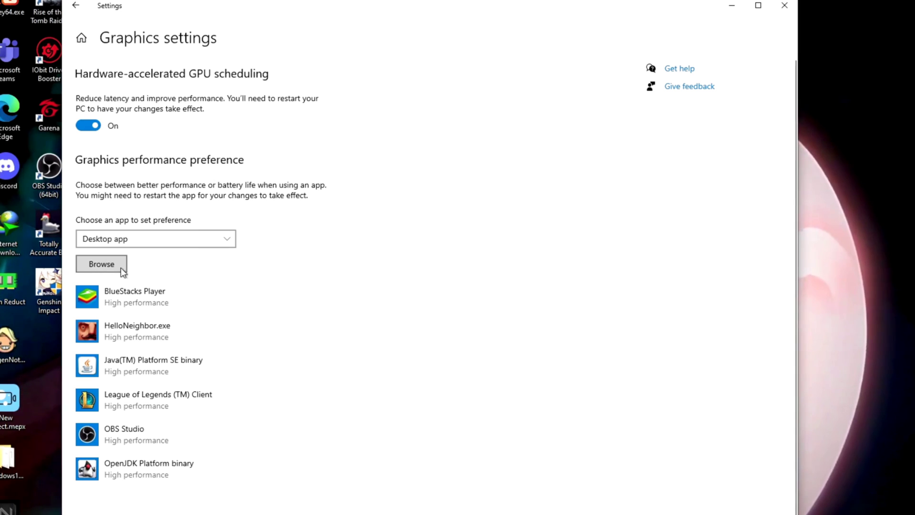
# Add GenshinImpact.exe from C:\Program Files\Genshin Impact\Genshin Impact game to the graphics preference list.
pyautogui.click(107, 265)
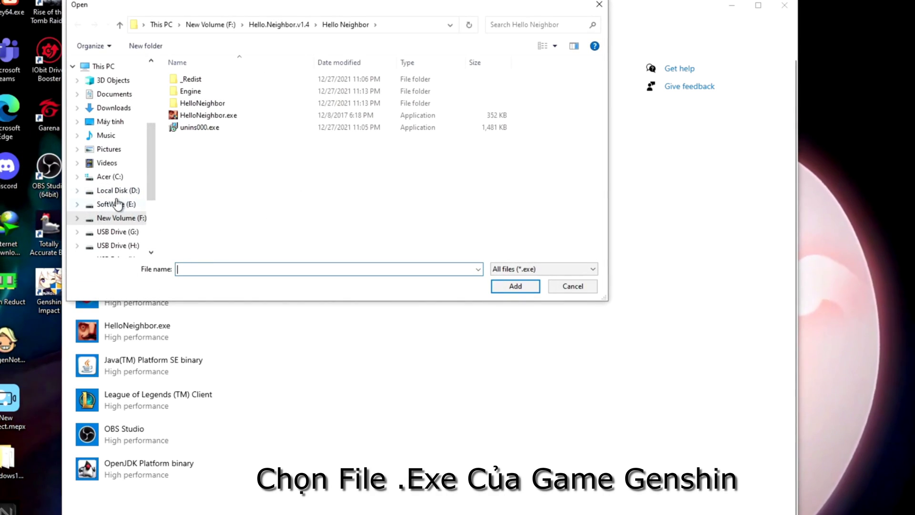
pyautogui.click(105, 178)
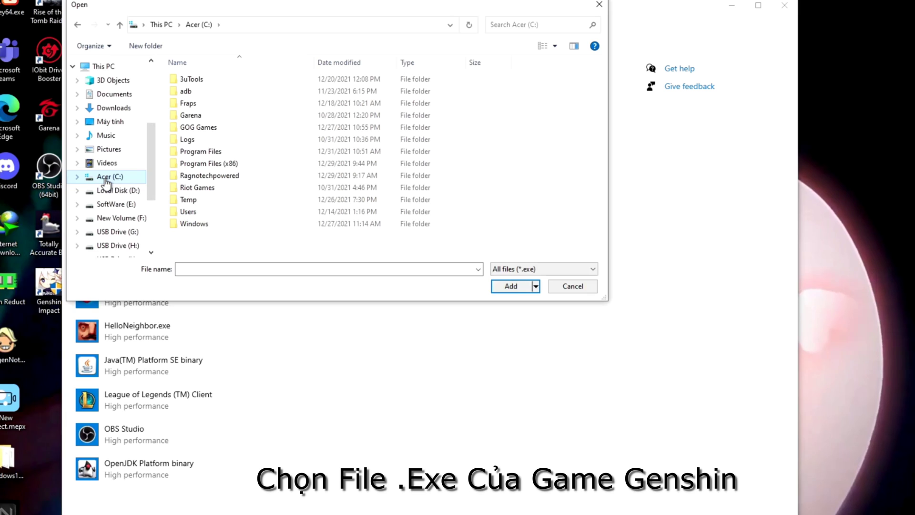
pyautogui.click(211, 151)
pyautogui.doubleClick(233, 152)
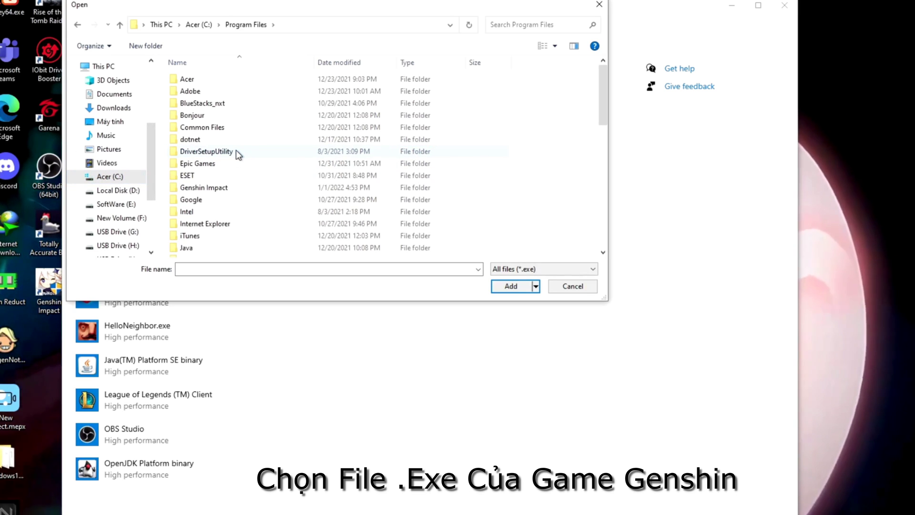
pyautogui.doubleClick(252, 188)
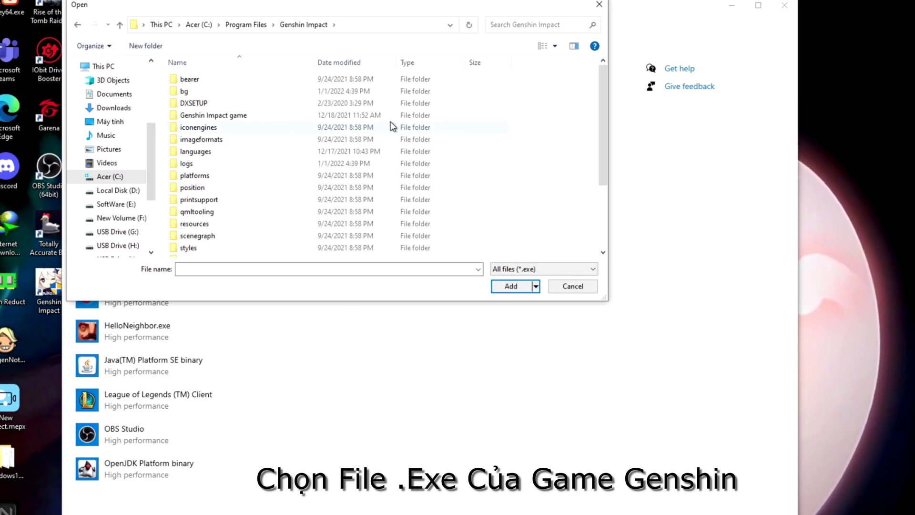
pyautogui.click(291, 118)
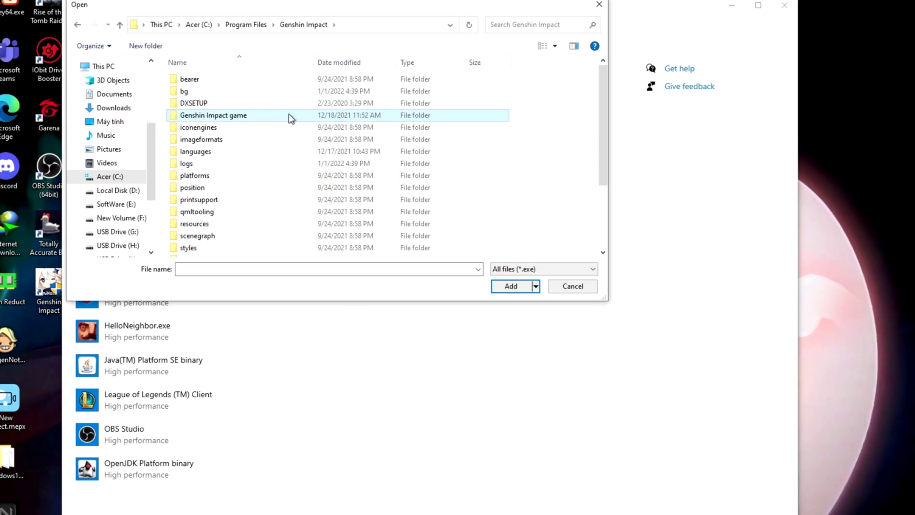
pyautogui.doubleClick(256, 116)
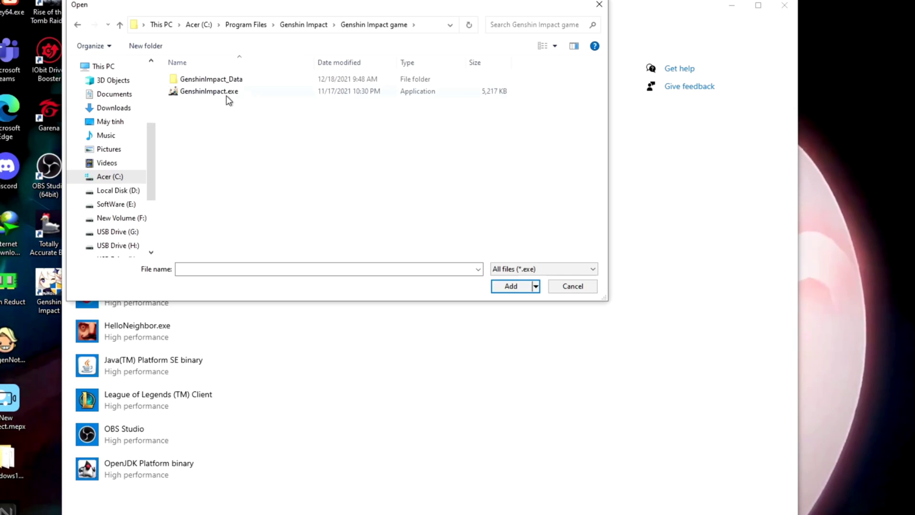
pyautogui.click(287, 92)
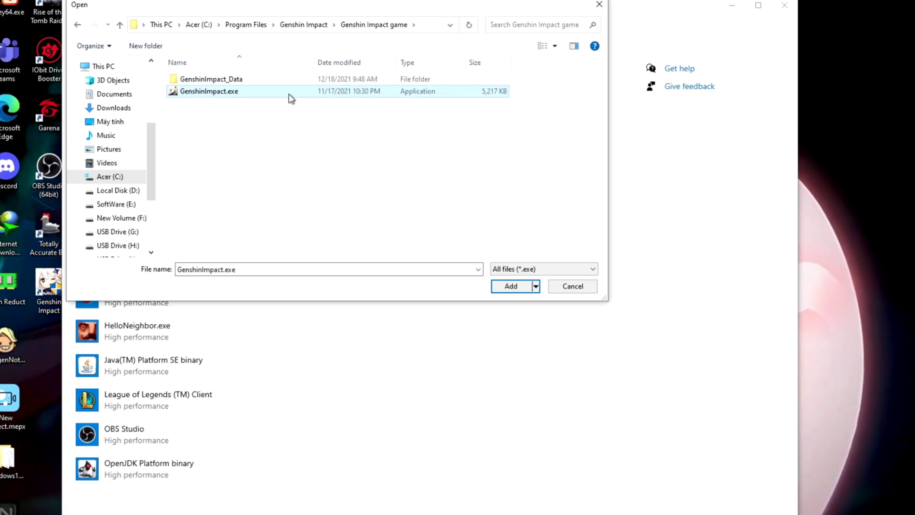
pyautogui.click(510, 287)
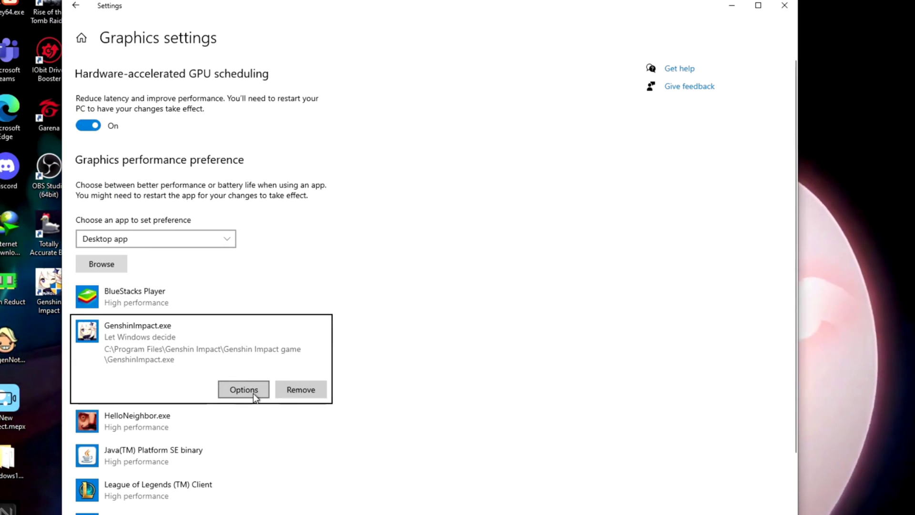
# Set GenshinImpact.exe to High performance, save, and close Settings.
pyautogui.click(254, 396)
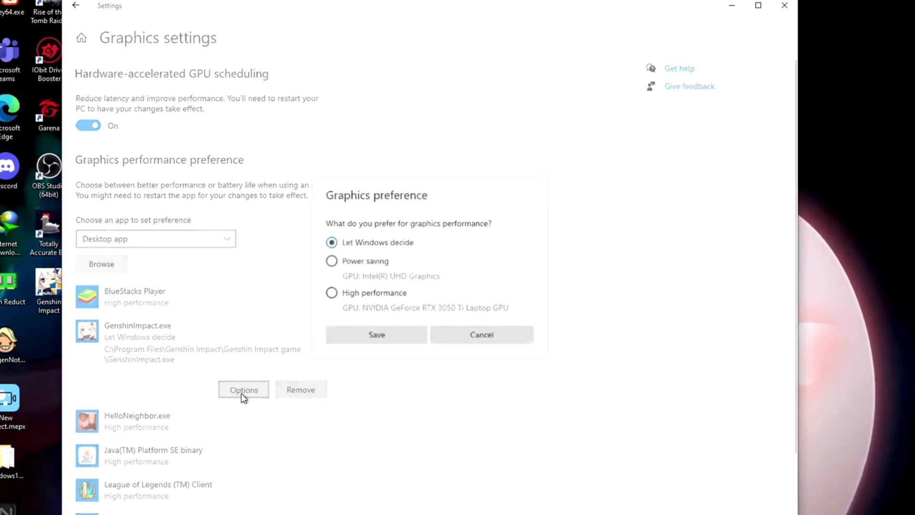
pyautogui.click(336, 295)
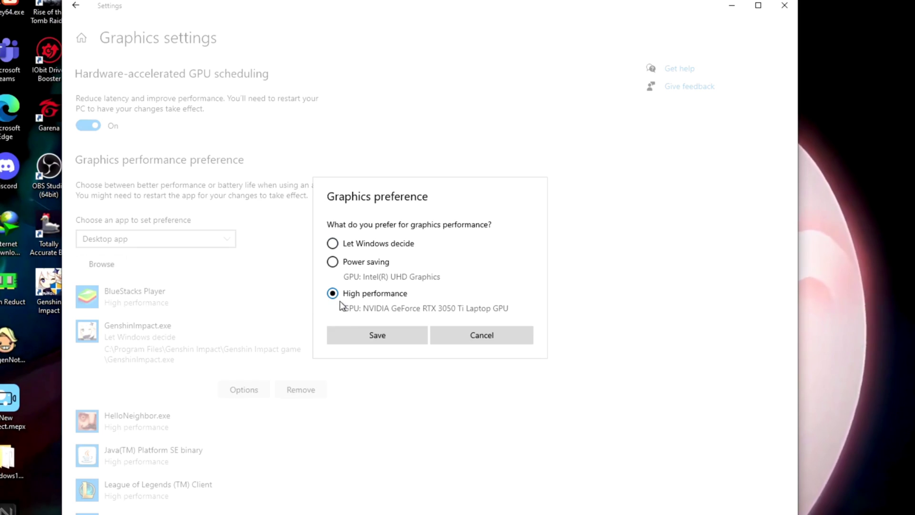
pyautogui.click(376, 335)
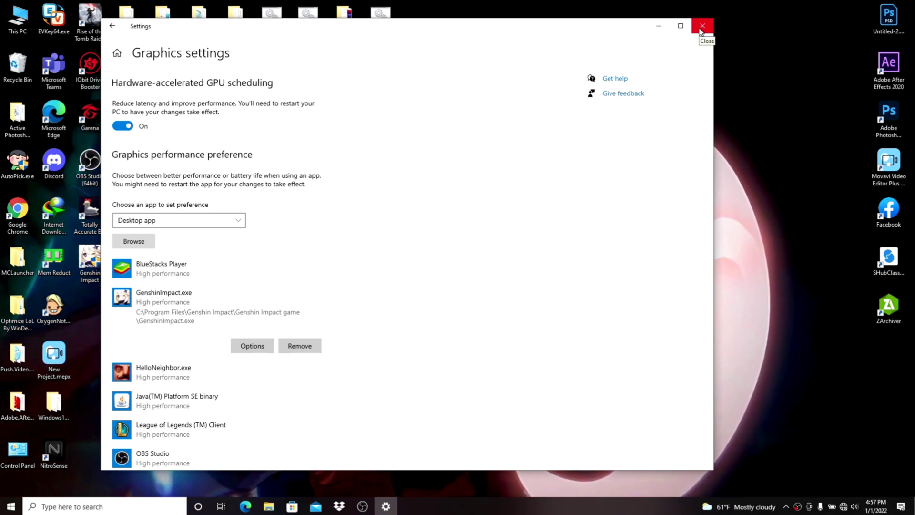
pyautogui.click(701, 29)
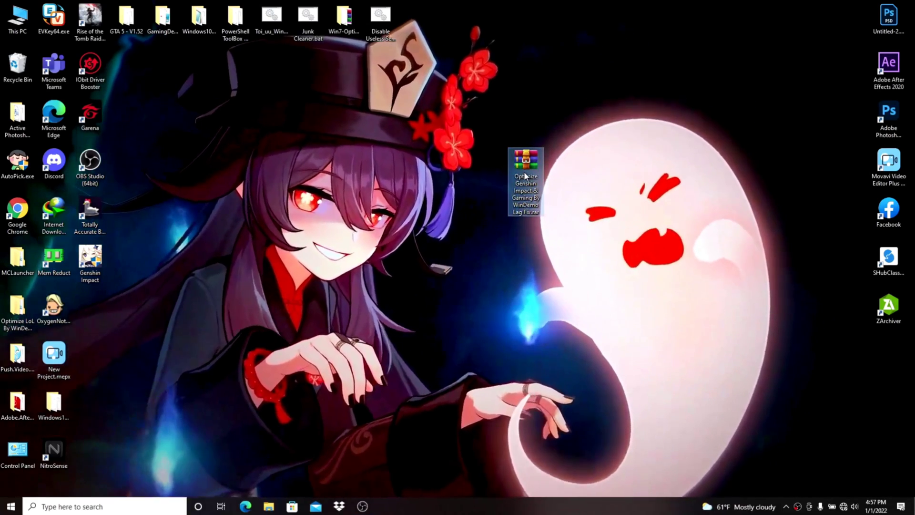
# Extract the Optimize Genshin .rar onto the desktop with Extract Here, entering the archive password.
pyautogui.press('F2')
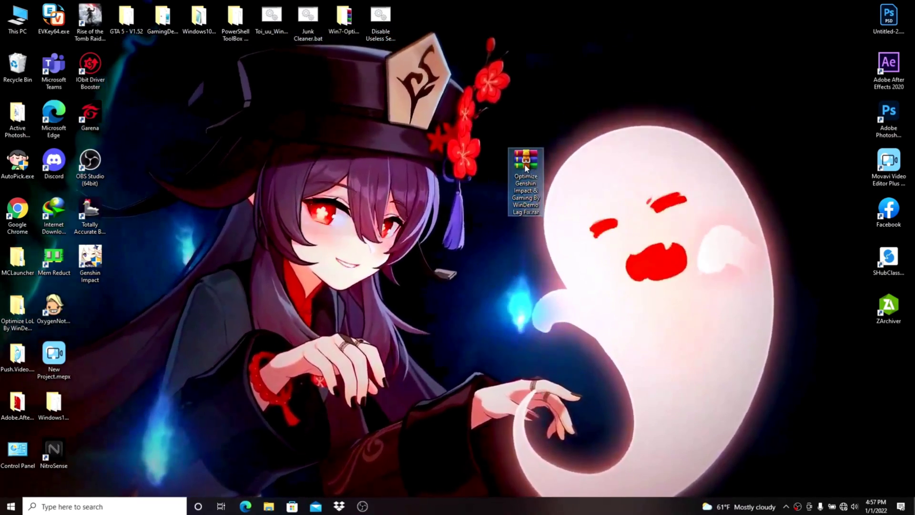
pyautogui.rightClick(525, 165)
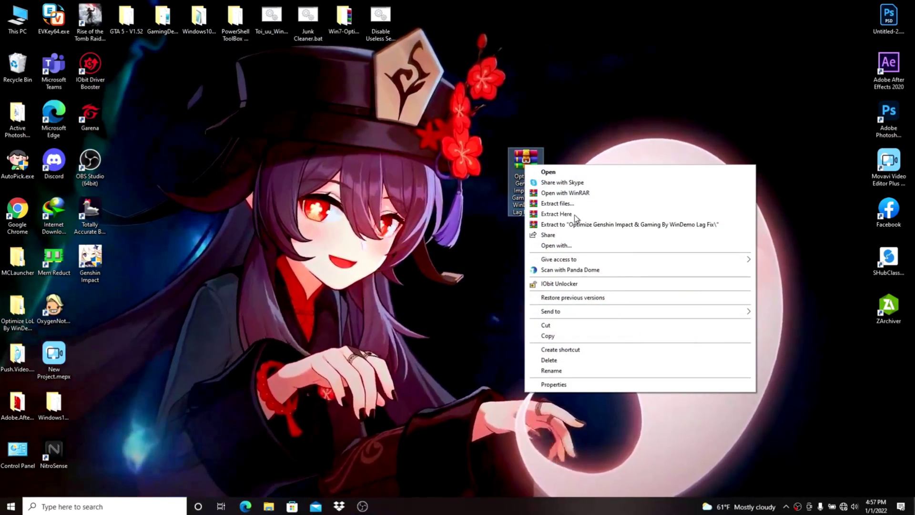
pyautogui.click(583, 215)
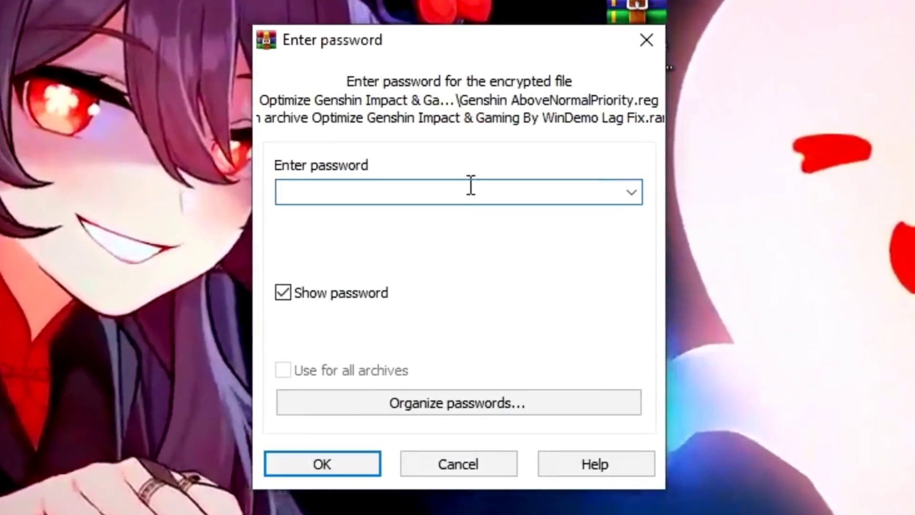
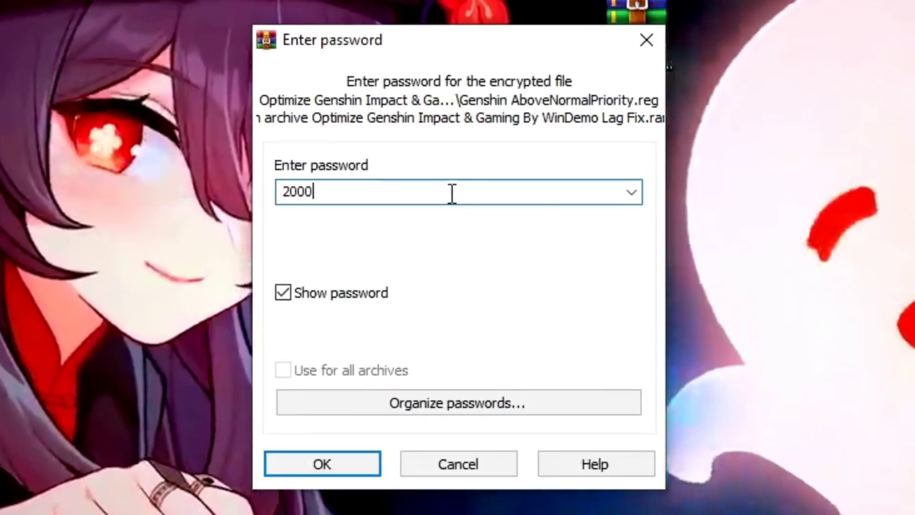
pyautogui.doubleClick(337, 193)
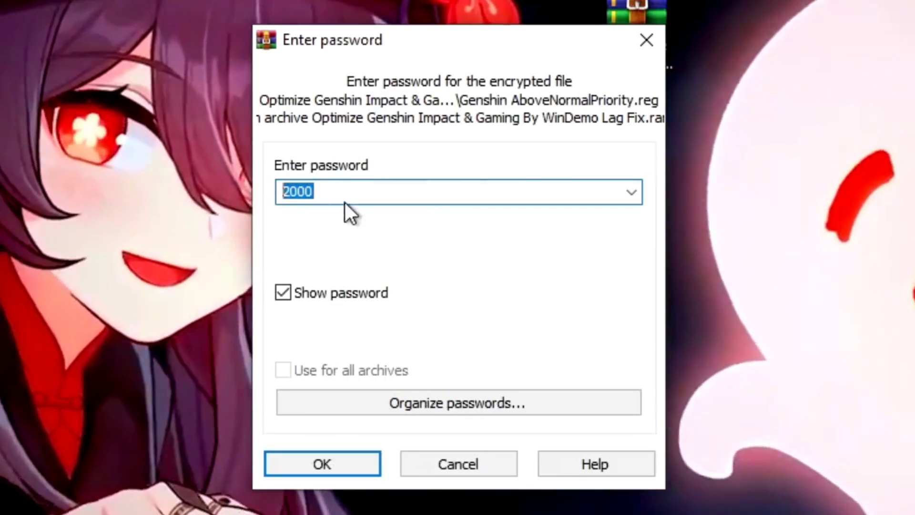
pyautogui.click(324, 198)
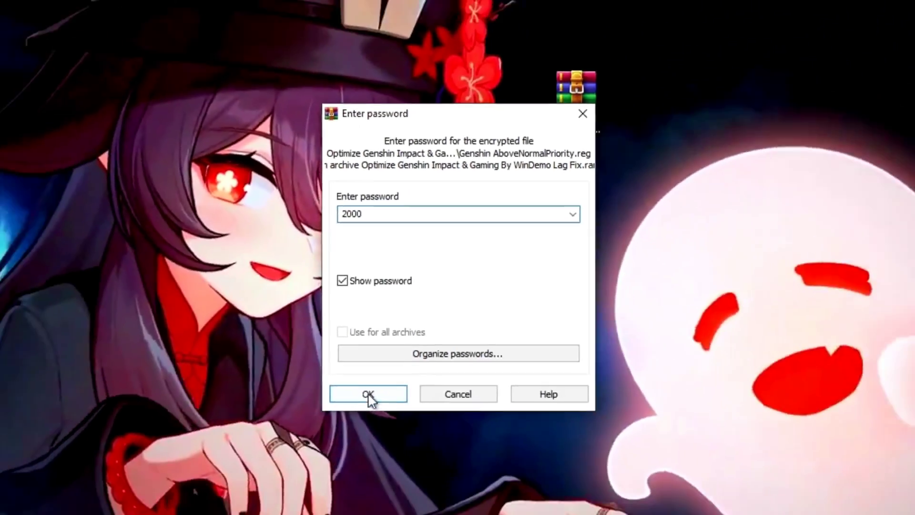
pyautogui.click(372, 465)
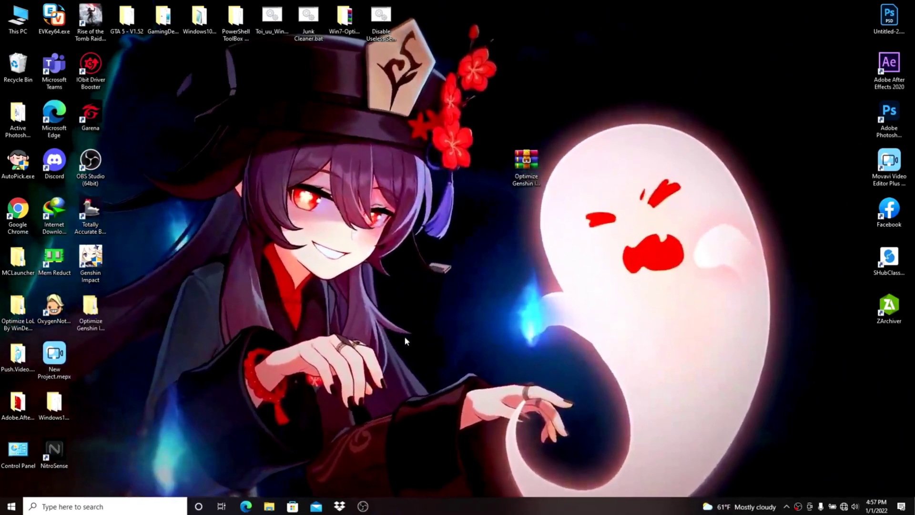
# Open the extracted Optimize Genshin folder and its 1 Genshin Impact Priority subfolder.
pyautogui.moveTo(96, 317); pyautogui.dragTo(492, 161)
pyautogui.doubleClick(492, 162)
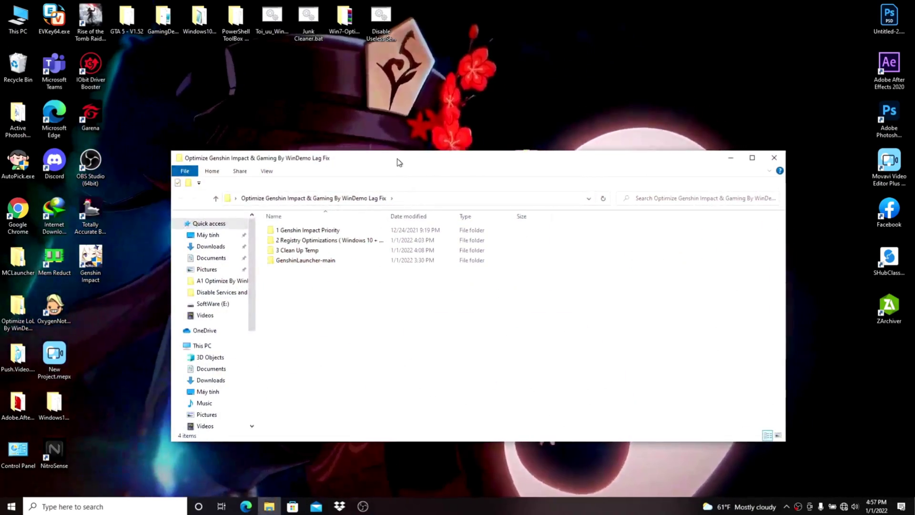
pyautogui.moveTo(396, 160); pyautogui.dragTo(462, 87)
pyautogui.moveTo(484, 221); pyautogui.dragTo(337, 148)
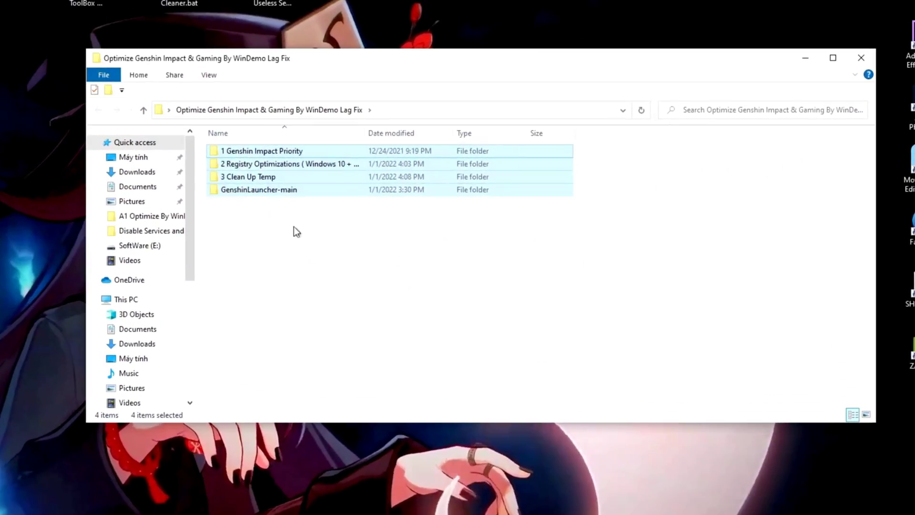
pyautogui.click(383, 153)
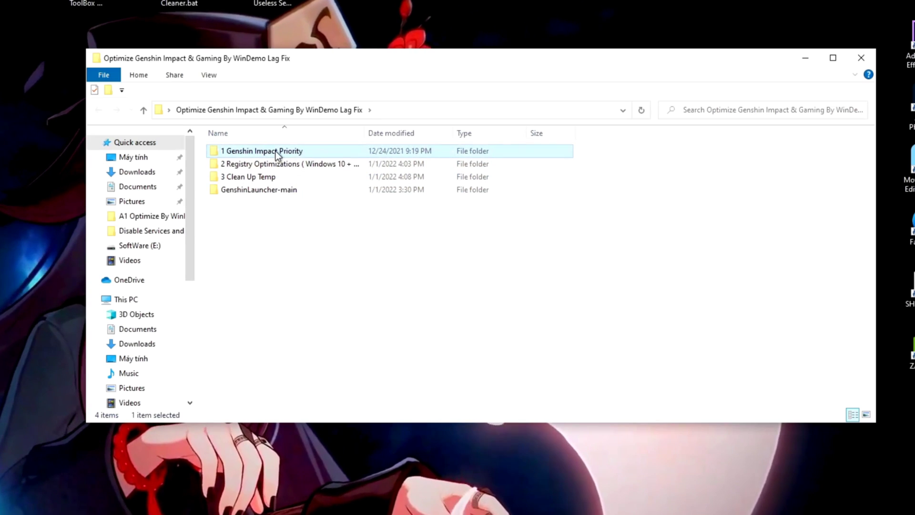
pyautogui.doubleClick(306, 153)
# Merge Genshin HighPriority.reg into the registry, then return to the main folder.
pyautogui.moveTo(241, 212); pyautogui.dragTo(295, 199)
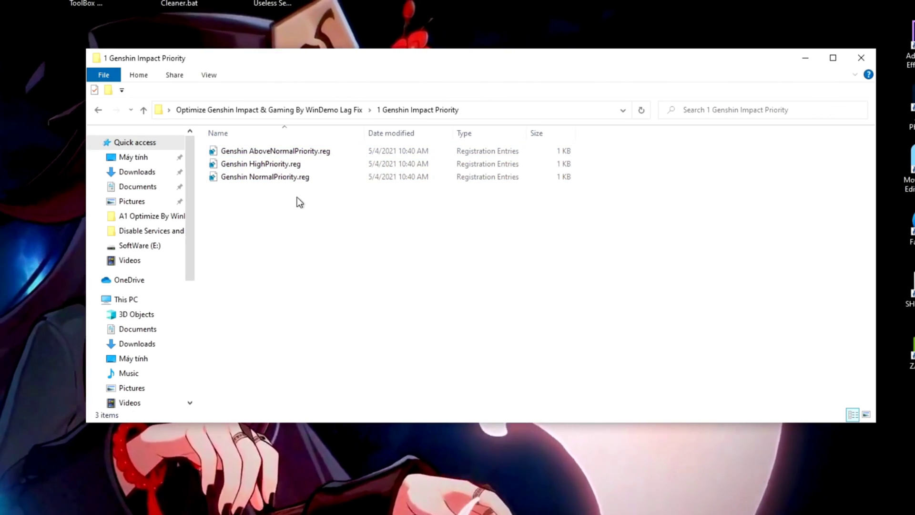
pyautogui.click(348, 164)
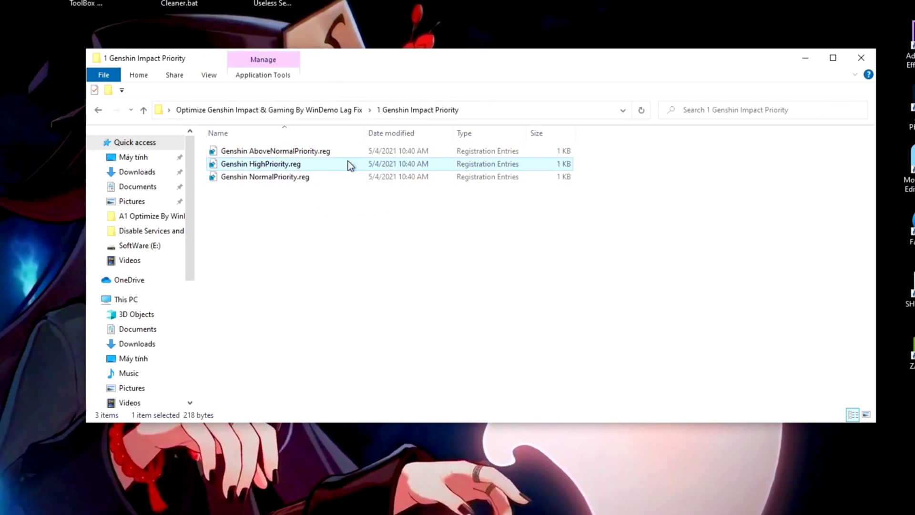
pyautogui.doubleClick(318, 166)
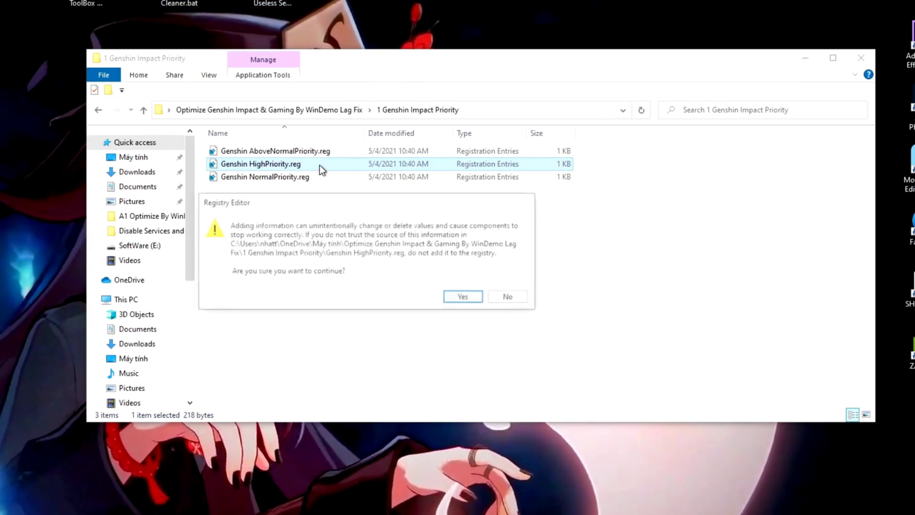
pyautogui.click(460, 300)
pyautogui.click(509, 284)
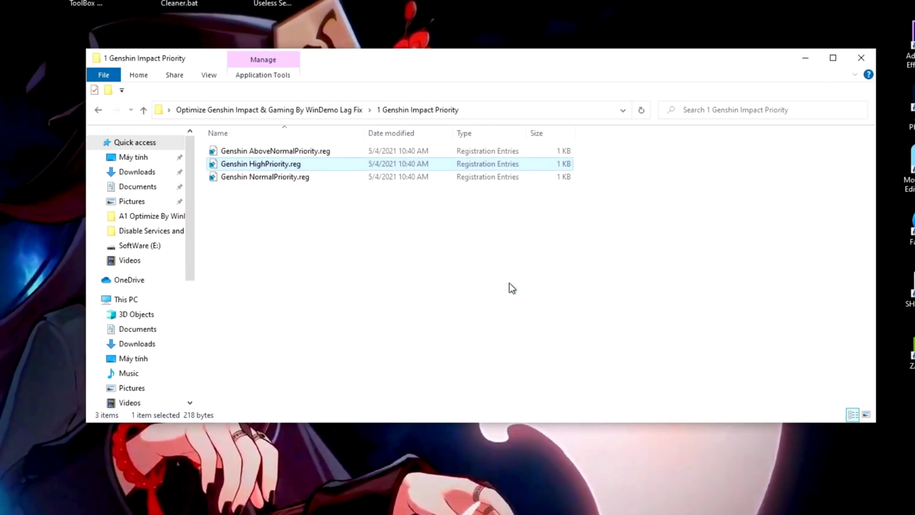
pyautogui.click(103, 114)
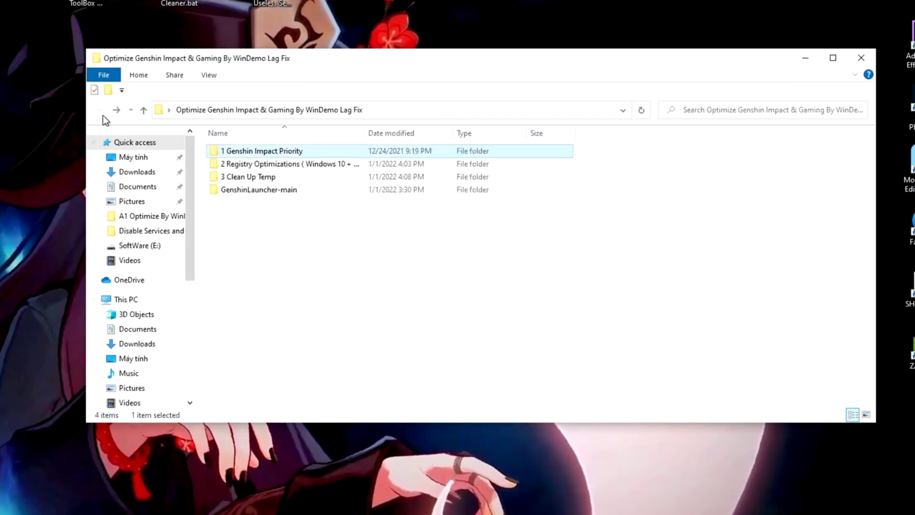
# In 2 Registry Optimizations, merge Disable Game DVR.reg into the registry.
pyautogui.click(279, 167)
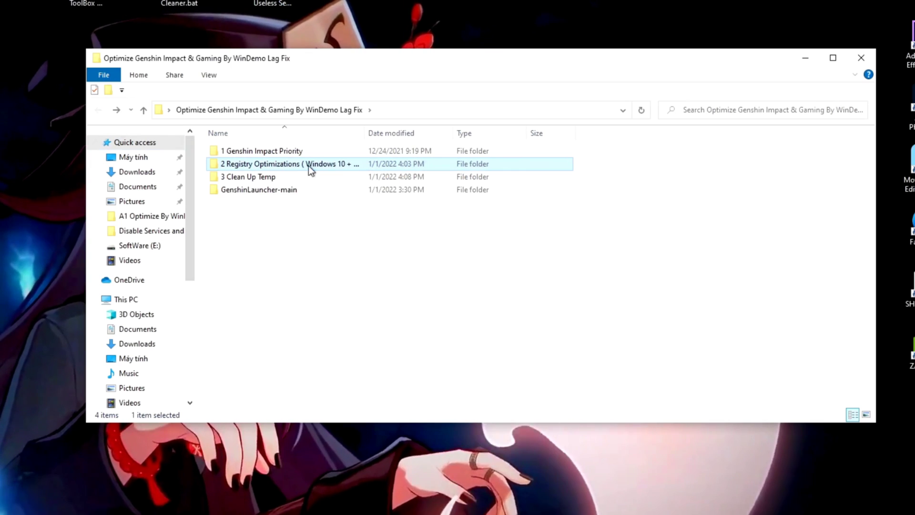
pyautogui.doubleClick(296, 163)
pyautogui.moveTo(255, 284); pyautogui.dragTo(488, 145)
pyautogui.click(289, 273)
pyautogui.moveTo(243, 277); pyautogui.dragTo(490, 151)
pyautogui.click(259, 166)
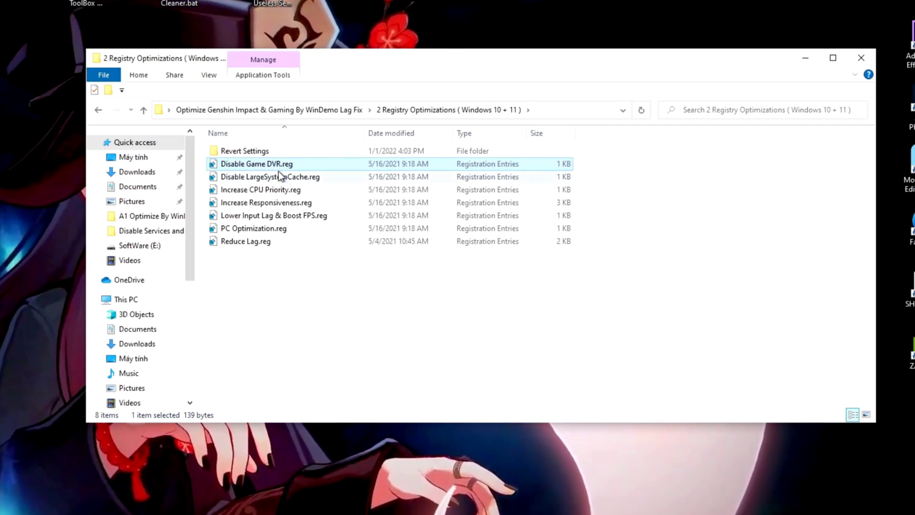
pyautogui.doubleClick(312, 164)
pyautogui.click(461, 302)
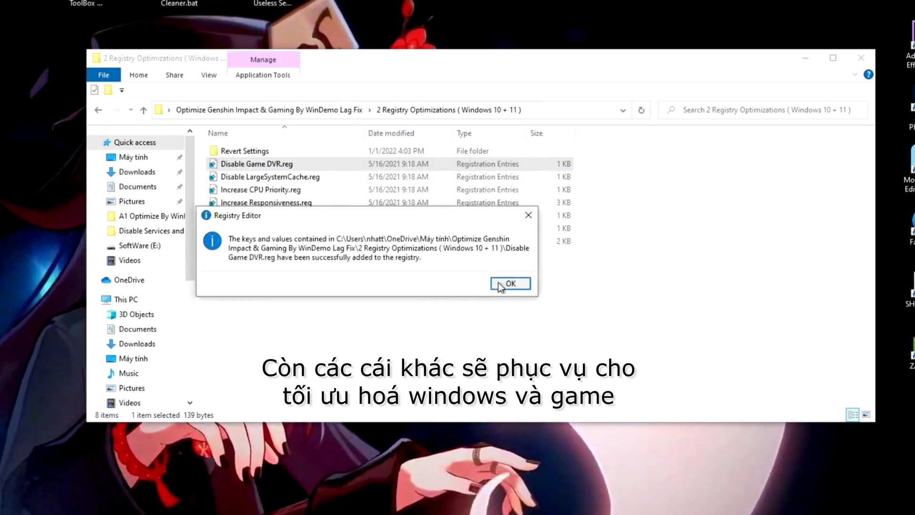
pyautogui.click(500, 286)
# Merge Disable LargeSystemCache.reg, Increase CPU Priority.reg and Increase Responsiveness.reg into the registry.
pyautogui.click(283, 177)
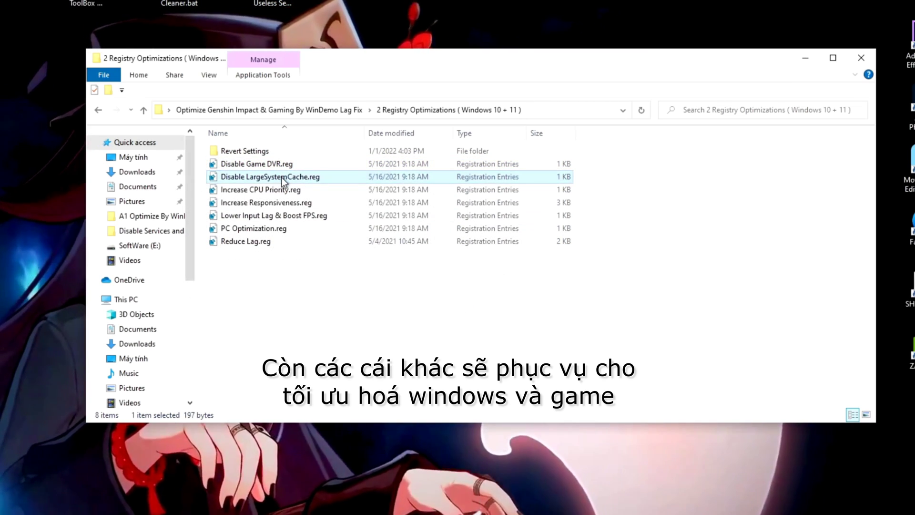
pyautogui.doubleClick(281, 178)
pyautogui.click(461, 301)
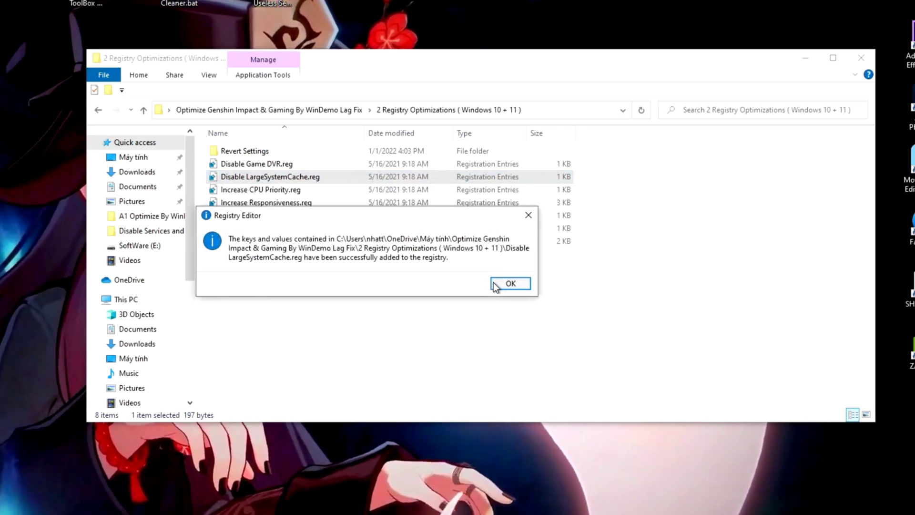
pyautogui.click(496, 285)
pyautogui.doubleClick(291, 191)
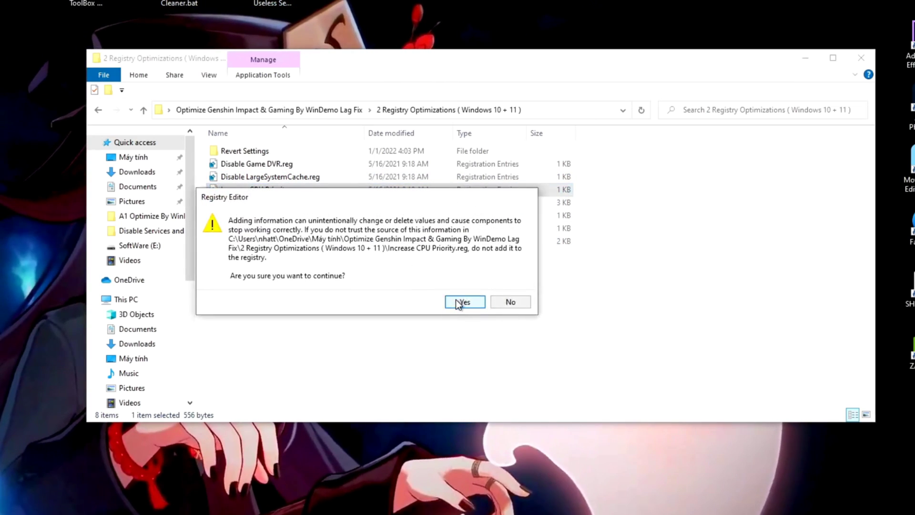
pyautogui.click(457, 302)
pyautogui.click(510, 284)
pyautogui.doubleClick(298, 202)
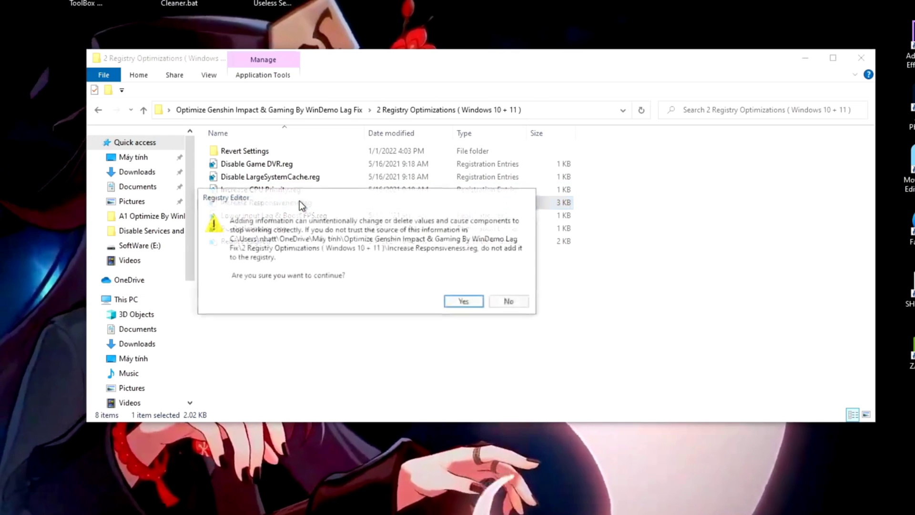
pyautogui.click(463, 301)
pyautogui.click(498, 284)
# Merge Lower Input Lag & Boost FPS.reg, PC Optimization.reg and Reduce Lag.reg into the registry.
pyautogui.click(282, 216)
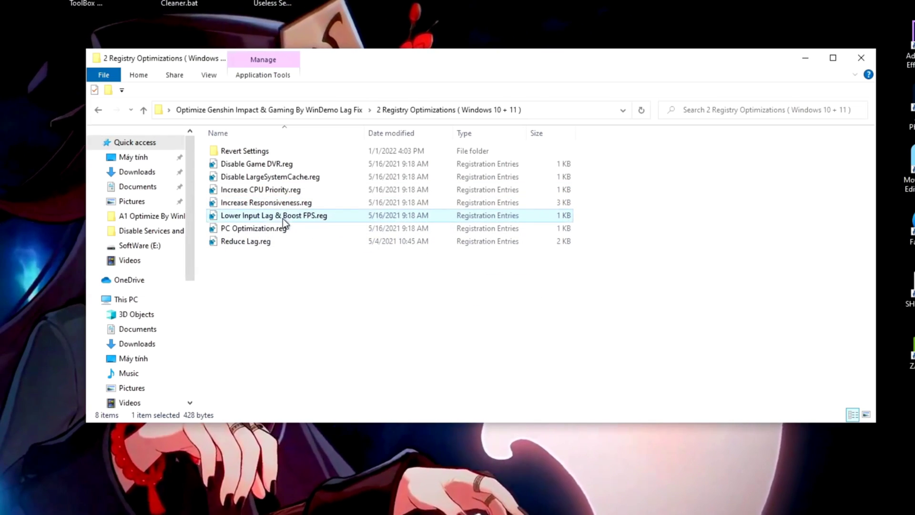
pyautogui.doubleClick(282, 218)
pyautogui.click(443, 299)
pyautogui.click(499, 284)
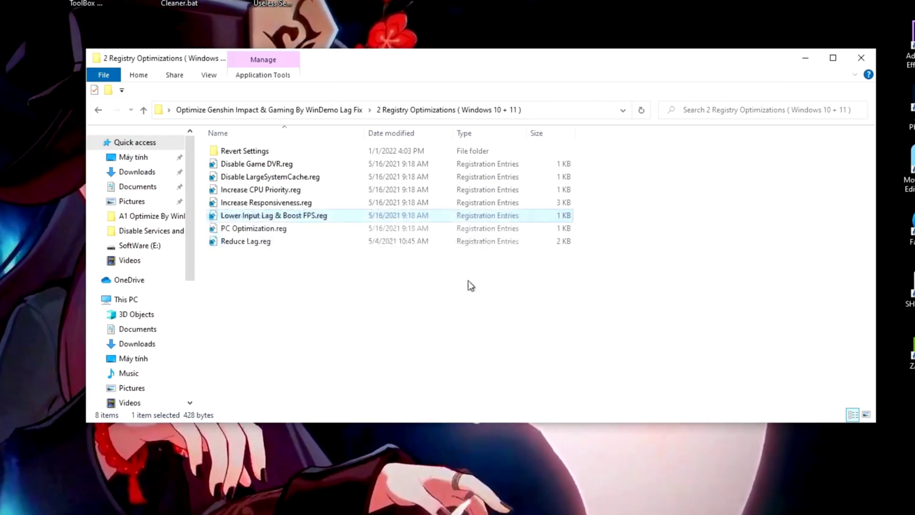
pyautogui.doubleClick(272, 230)
pyautogui.click(458, 298)
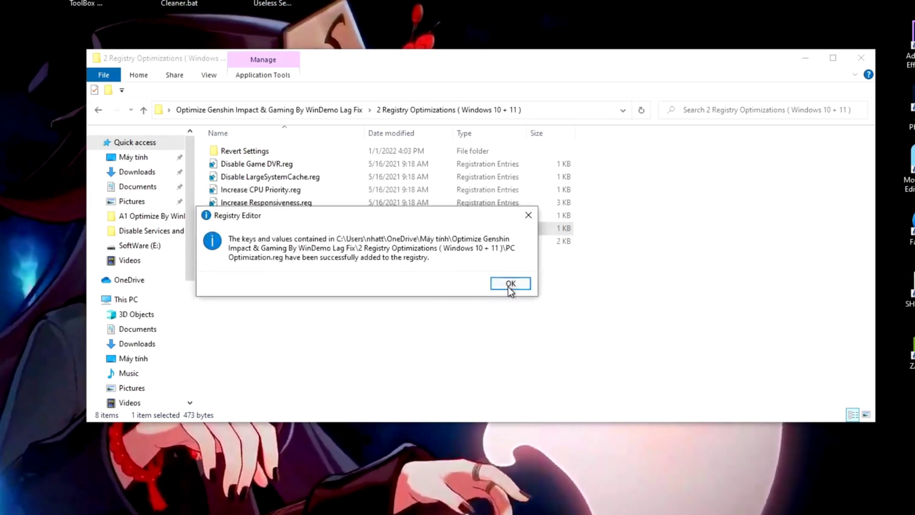
pyautogui.click(508, 287)
pyautogui.doubleClick(254, 244)
pyautogui.click(462, 298)
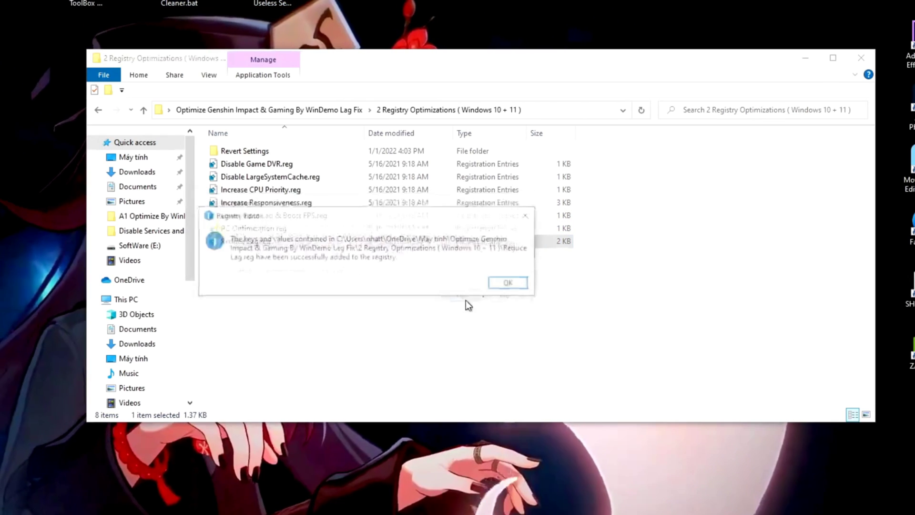
pyautogui.click(507, 284)
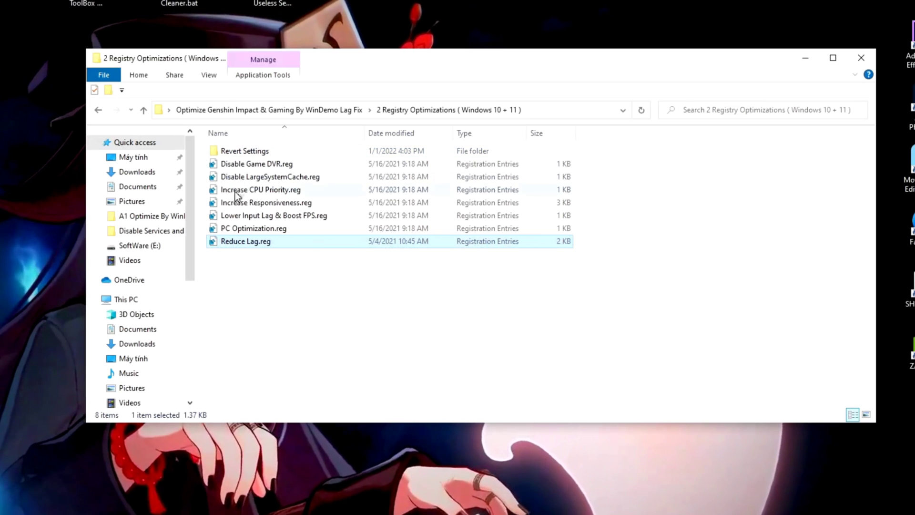
# Look inside the Revert Settings folder without running it, then return to the main project folder.
pyautogui.moveTo(267, 277); pyautogui.dragTo(366, 162)
pyautogui.click(273, 275)
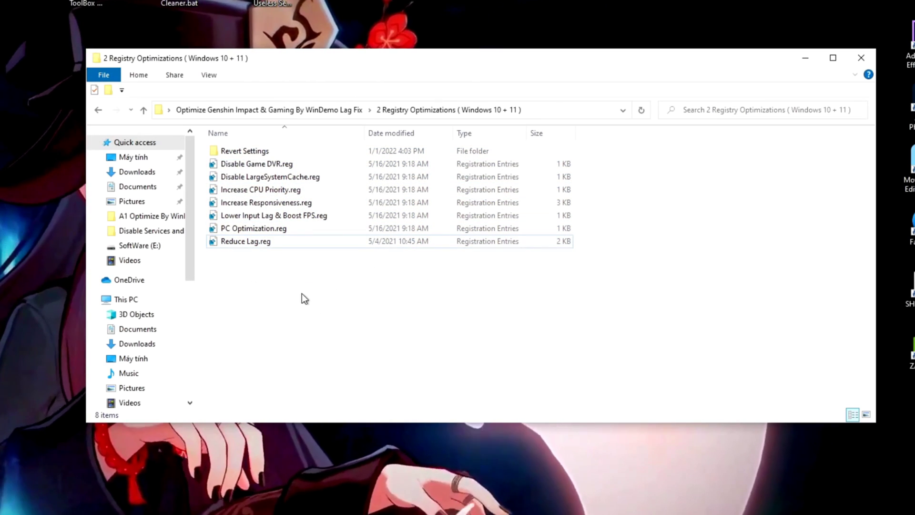
pyautogui.click(261, 152)
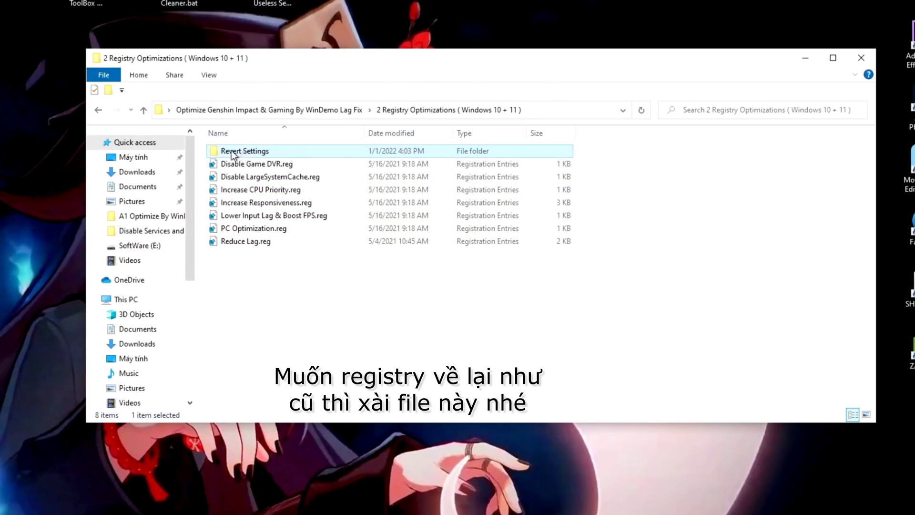
pyautogui.doubleClick(268, 149)
pyautogui.click(267, 152)
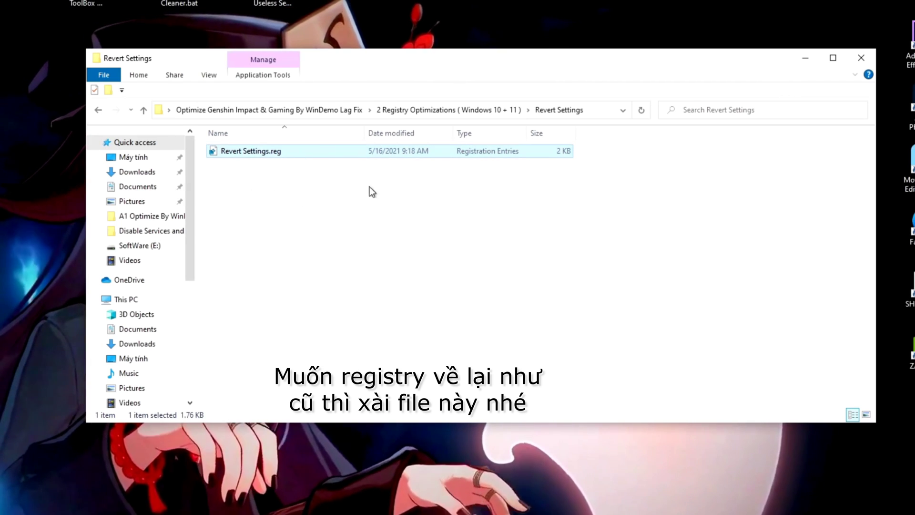
pyautogui.click(98, 110)
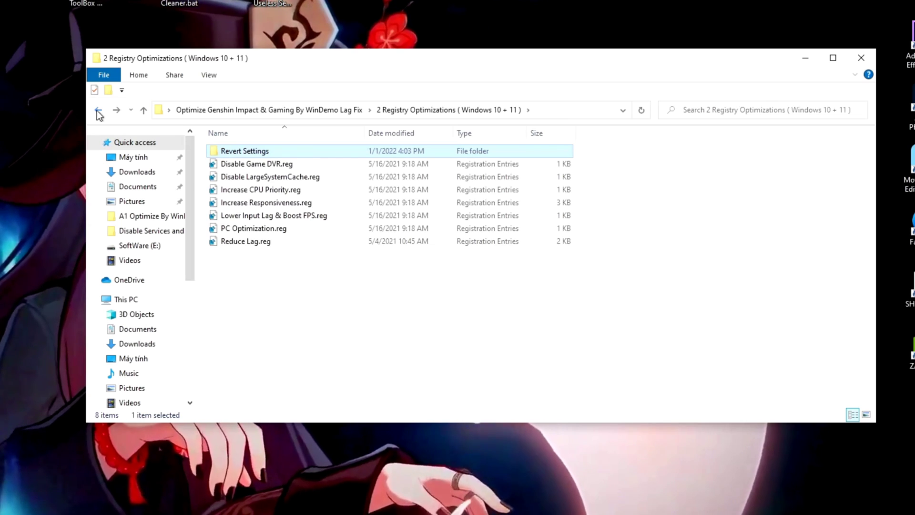
pyautogui.click(98, 110)
pyautogui.click(296, 180)
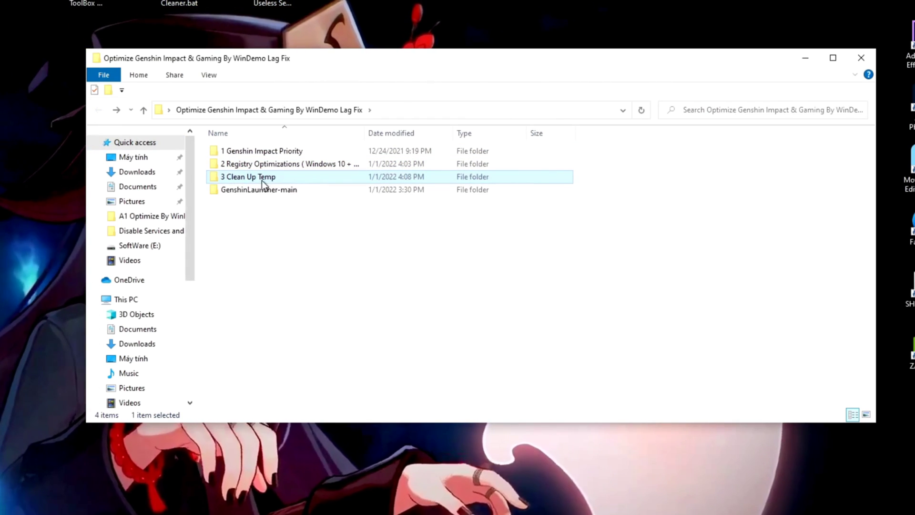
# Run Cache Clean.bat in 3 Clean Up Temp to clear temp files, then return to the project folder.
pyautogui.doubleClick(288, 180)
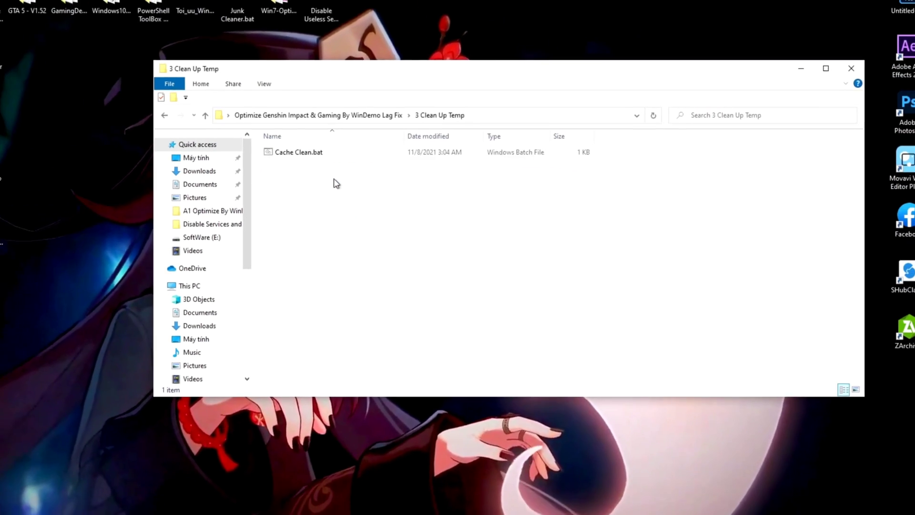
pyautogui.click(248, 151)
pyautogui.doubleClick(386, 153)
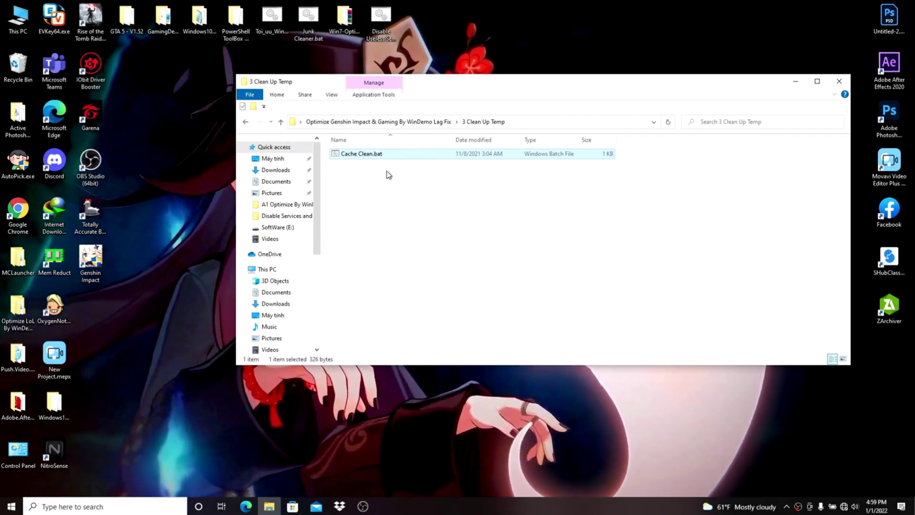
pyautogui.click(387, 171)
pyautogui.click(246, 123)
pyautogui.click(375, 184)
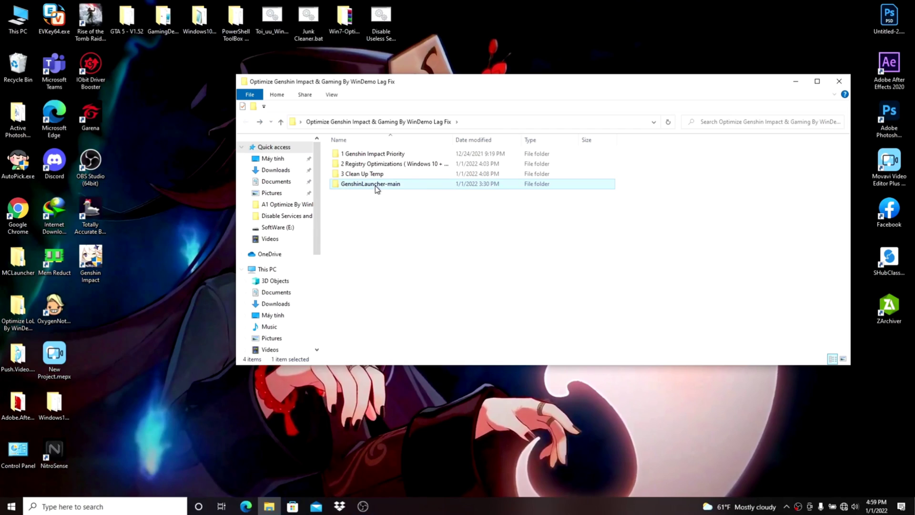
# Run GenshinLauncher.exe from the GenshinLauncher-main folder as administrator.
pyautogui.doubleClick(401, 187)
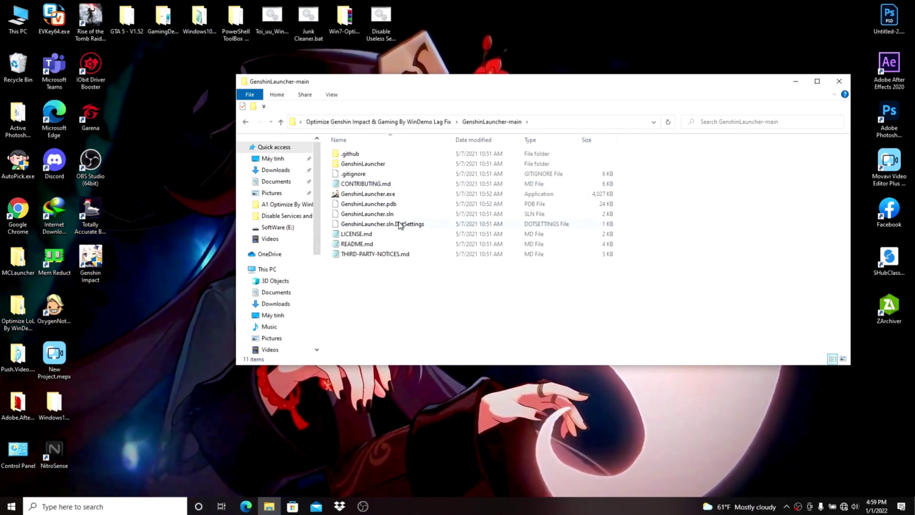
pyautogui.moveTo(356, 288); pyautogui.dragTo(559, 146)
pyautogui.moveTo(516, 199); pyautogui.dragTo(404, 271)
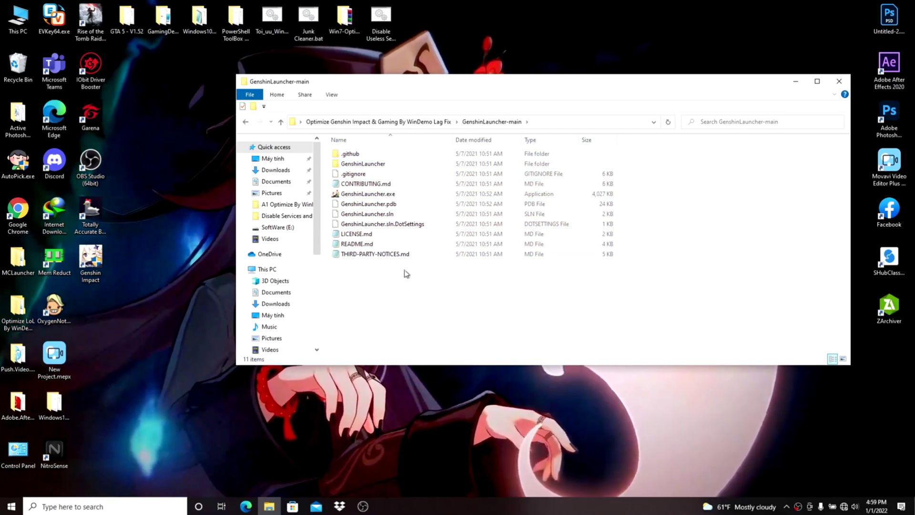
pyautogui.click(413, 194)
pyautogui.rightClick(426, 193)
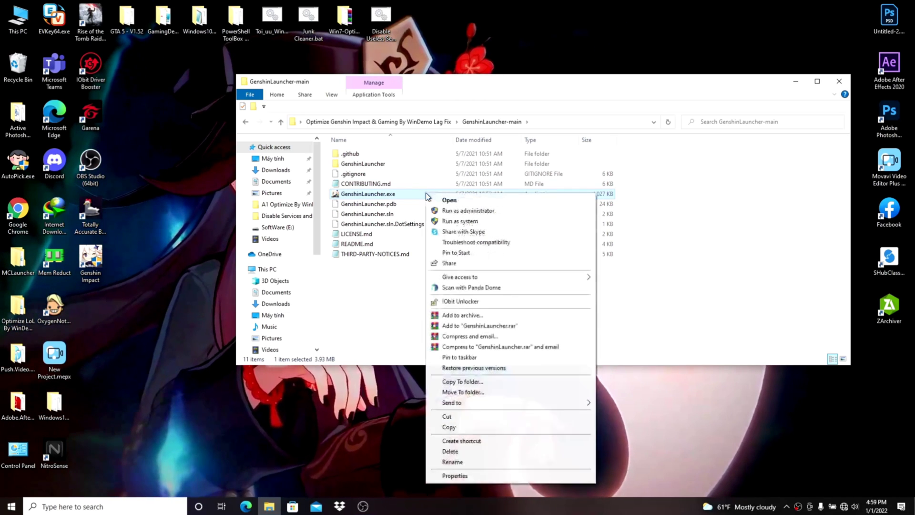
pyautogui.click(472, 211)
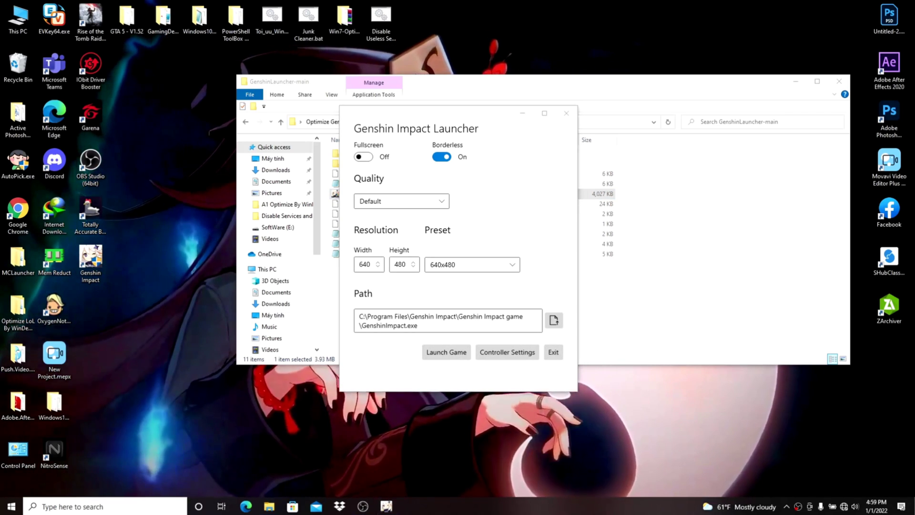
pyautogui.click(629, 392)
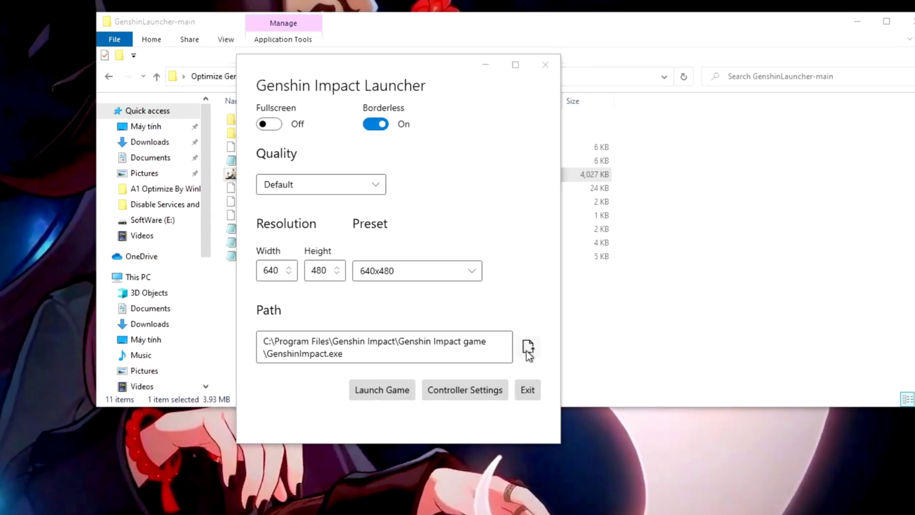
# Point the launcher's Path at GenshinImpact.exe in C:\Program Files\Genshin Impact\Genshin Impact game.
pyautogui.click(539, 335)
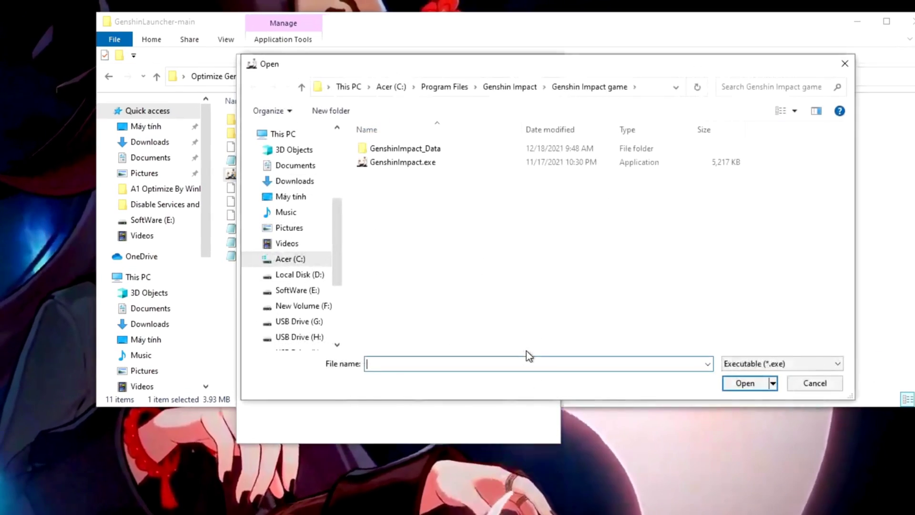
pyautogui.click(292, 258)
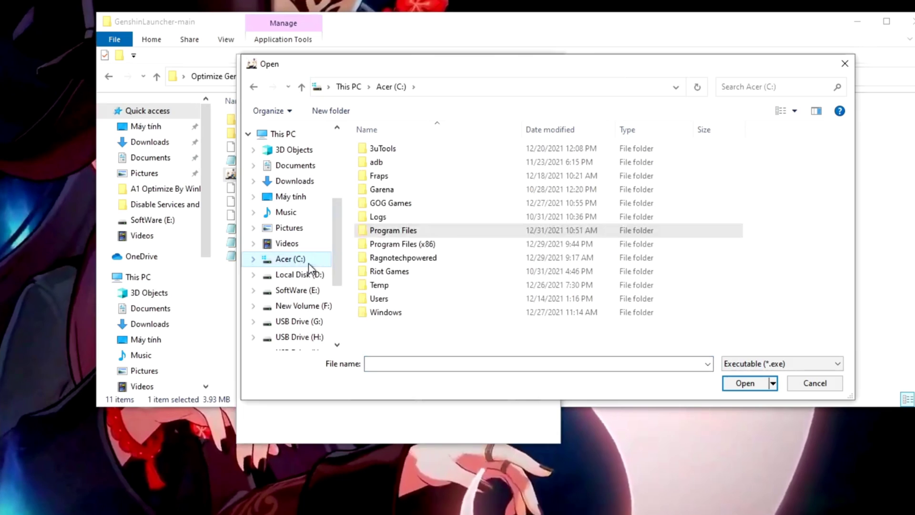
pyautogui.doubleClick(391, 230)
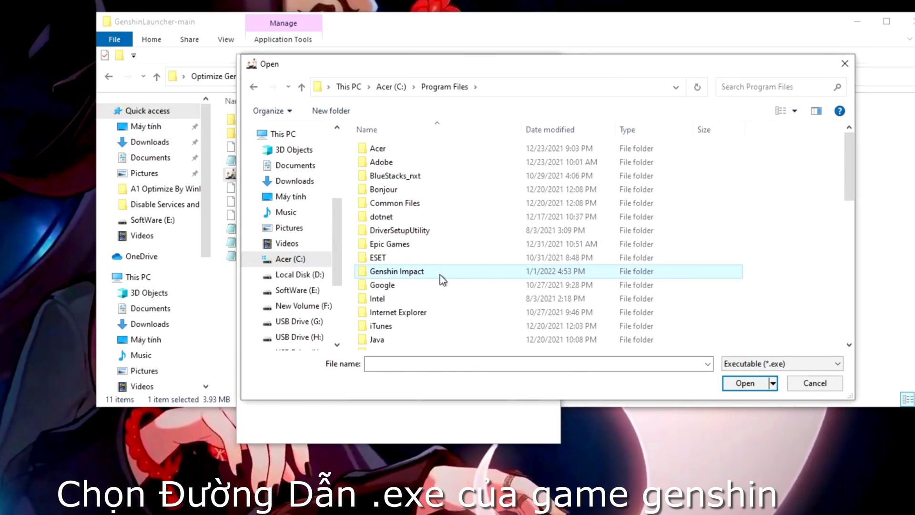
pyautogui.doubleClick(459, 274)
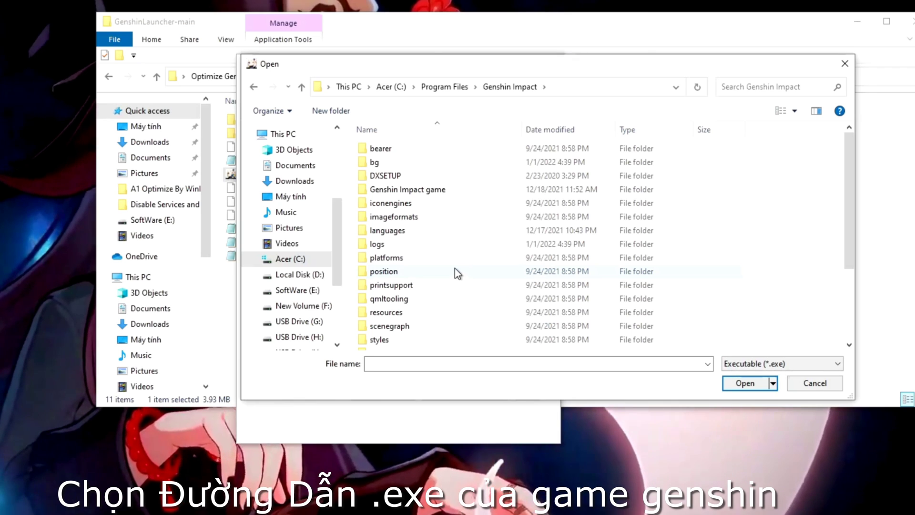
pyautogui.click(476, 190)
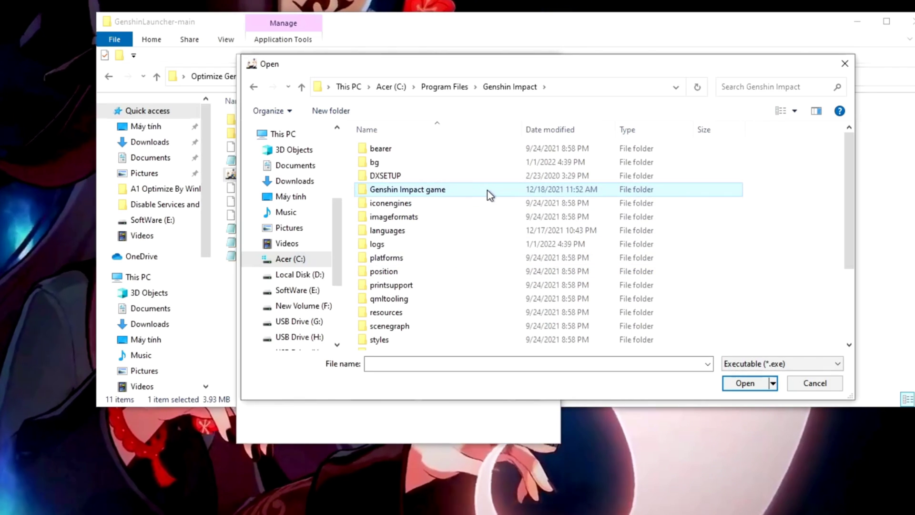
pyautogui.doubleClick(487, 189)
pyautogui.click(393, 164)
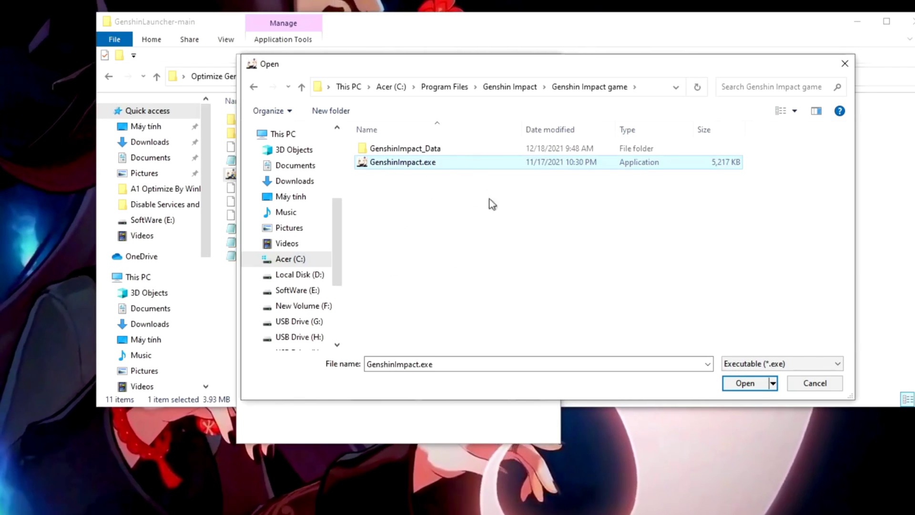
pyautogui.click(736, 385)
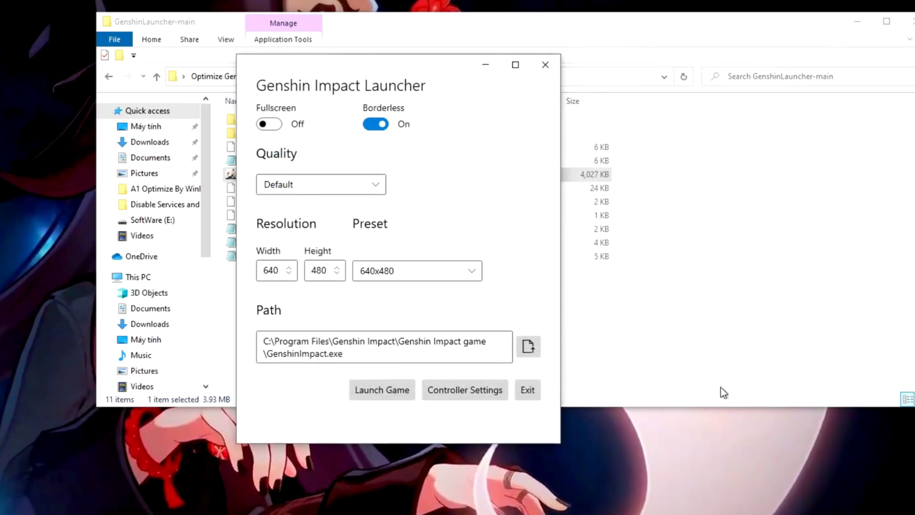
# Set the launcher's graphics Quality to Fastest.
pyautogui.click(304, 185)
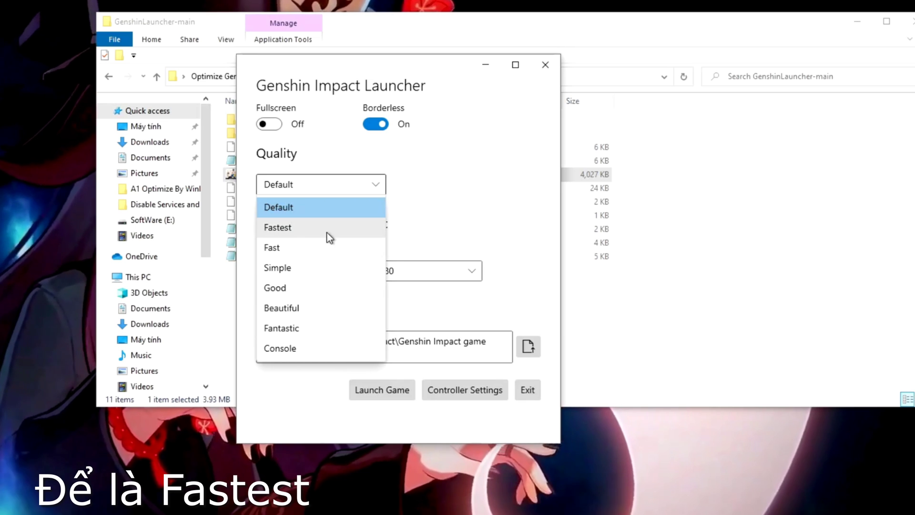
pyautogui.click(301, 228)
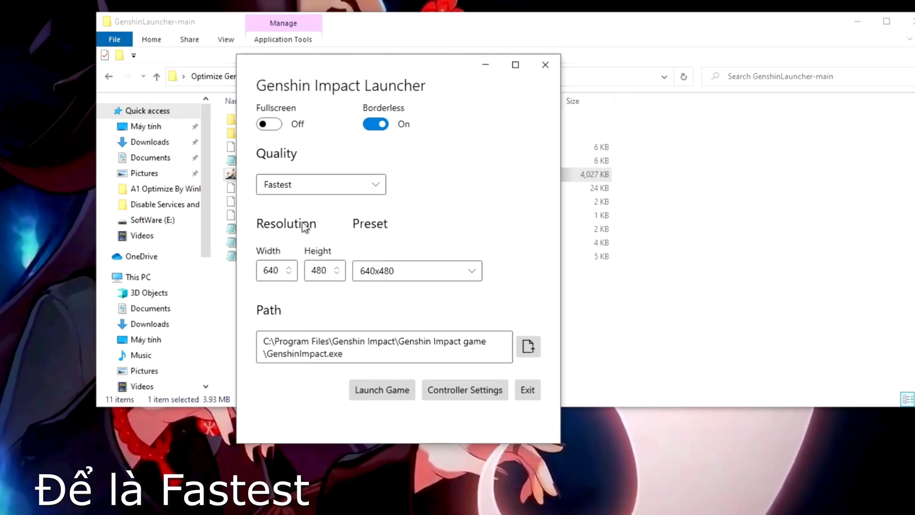
pyautogui.click(298, 191)
pyautogui.click(336, 231)
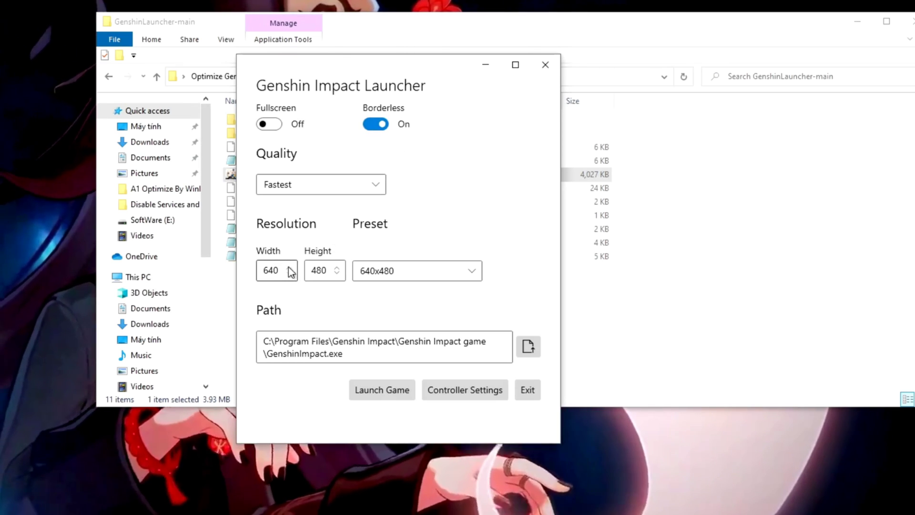
# Choose the 800x600 resolution preset, keep Fastest quality, and launch the game.
pyautogui.click(416, 271)
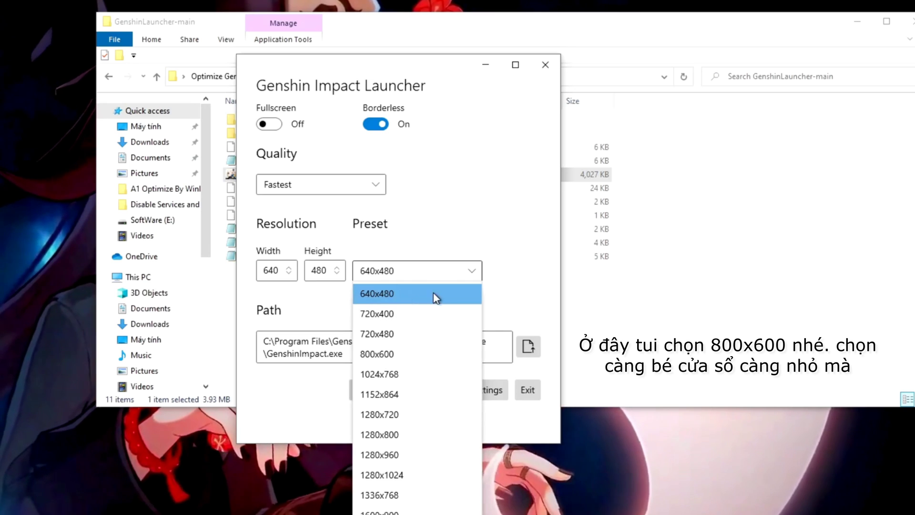
pyautogui.click(425, 354)
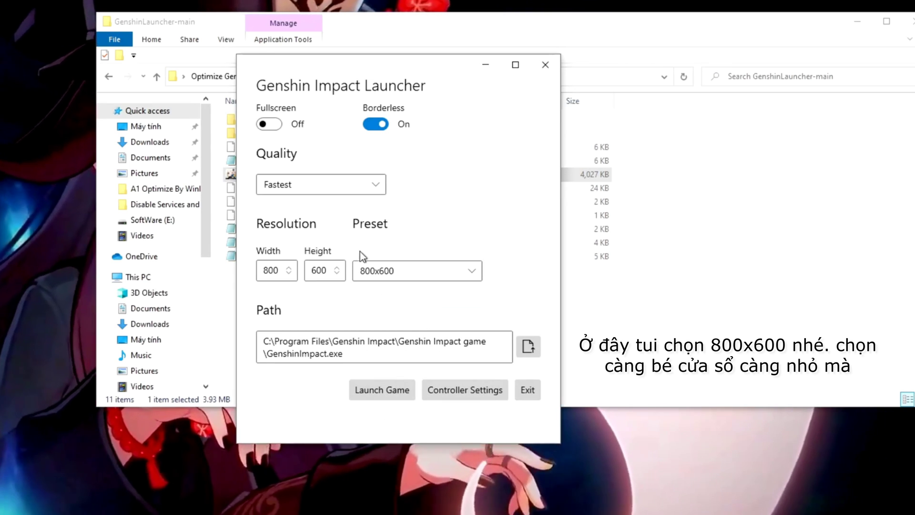
pyautogui.click(340, 181)
pyautogui.click(336, 227)
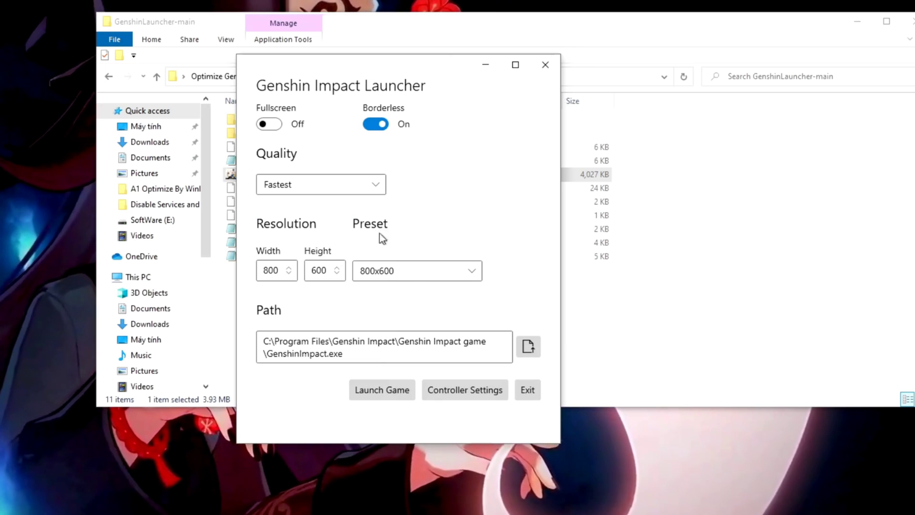
pyautogui.click(398, 276)
pyautogui.click(399, 354)
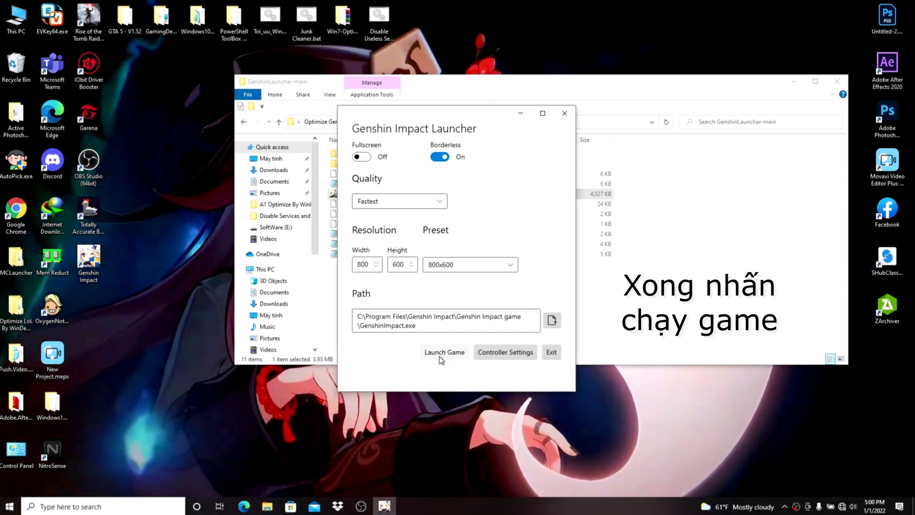
pyautogui.click(425, 368)
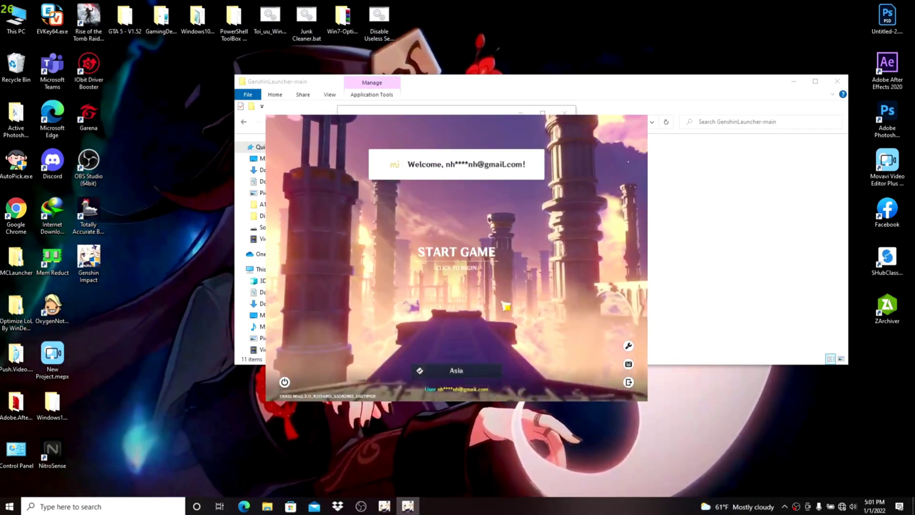
# Exit the small windowed game and close its leftover window.
pyautogui.click(543, 344)
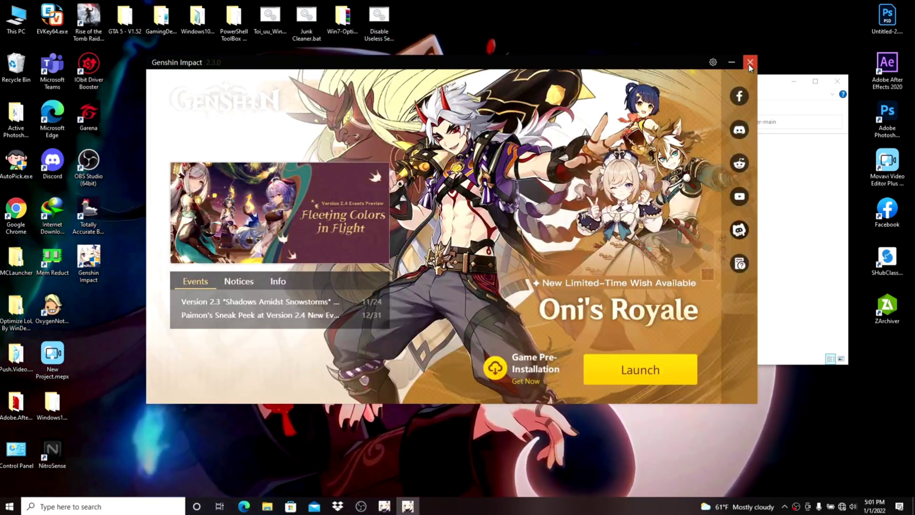
pyautogui.click(750, 62)
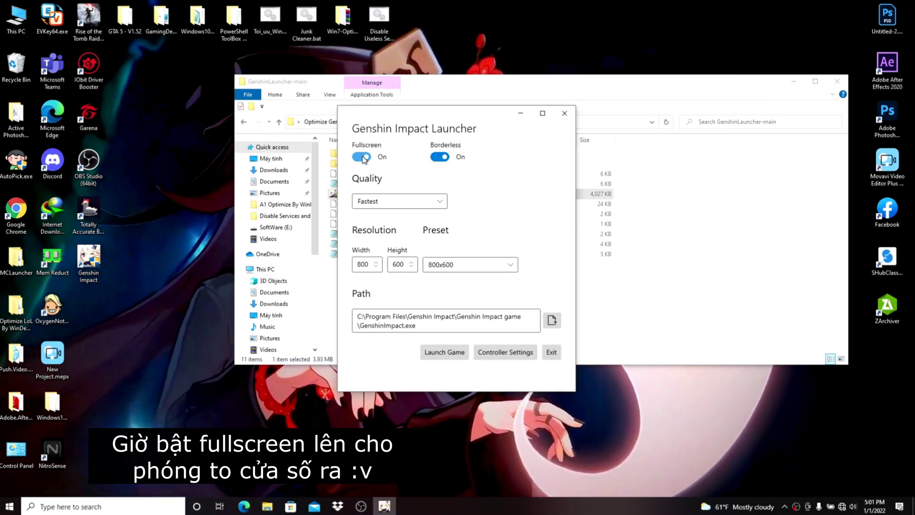
# Keep the 800x600 preset and relaunch the game in Fullscreen.
pyautogui.click(482, 267)
pyautogui.click(445, 329)
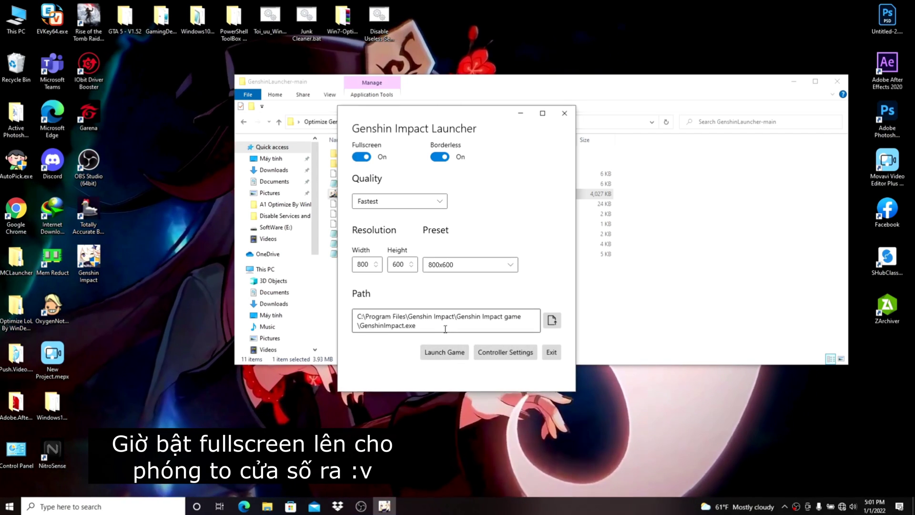
pyautogui.click(450, 355)
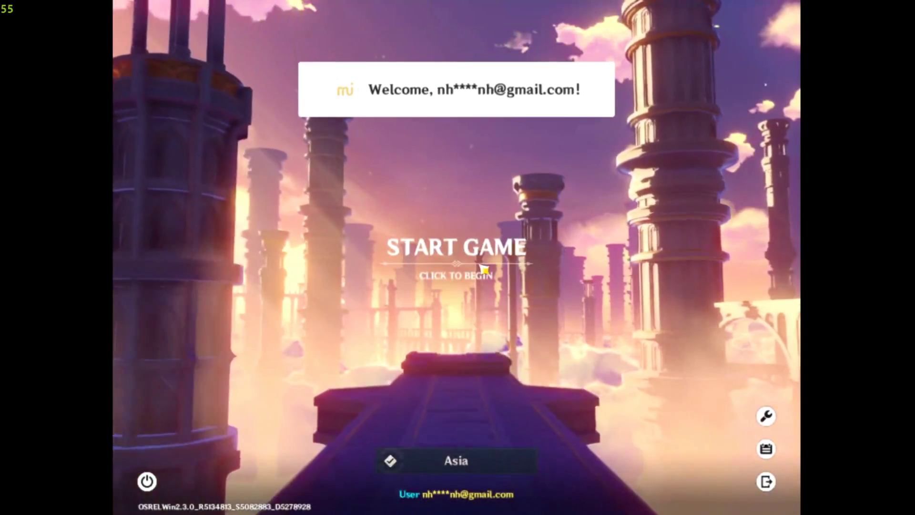
# Start the game and enter the door into the night-time open world.
pyautogui.click(483, 270)
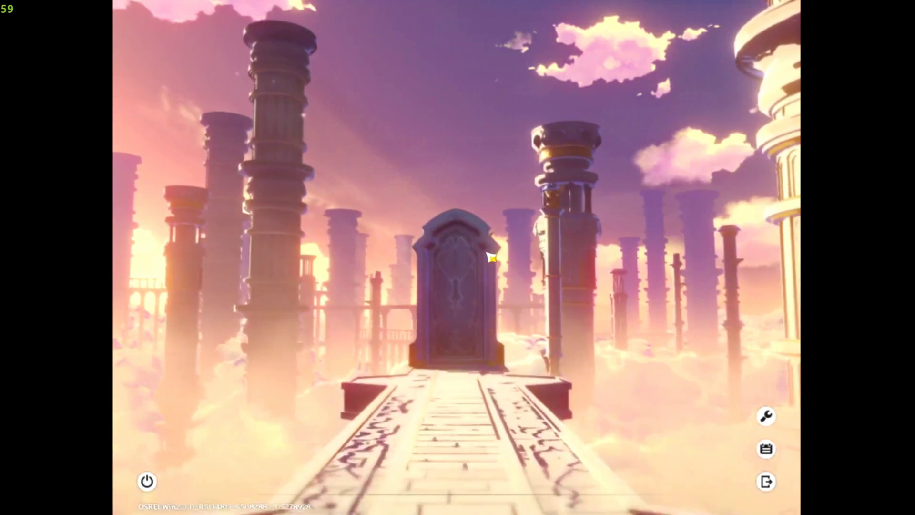
pyautogui.click(492, 259)
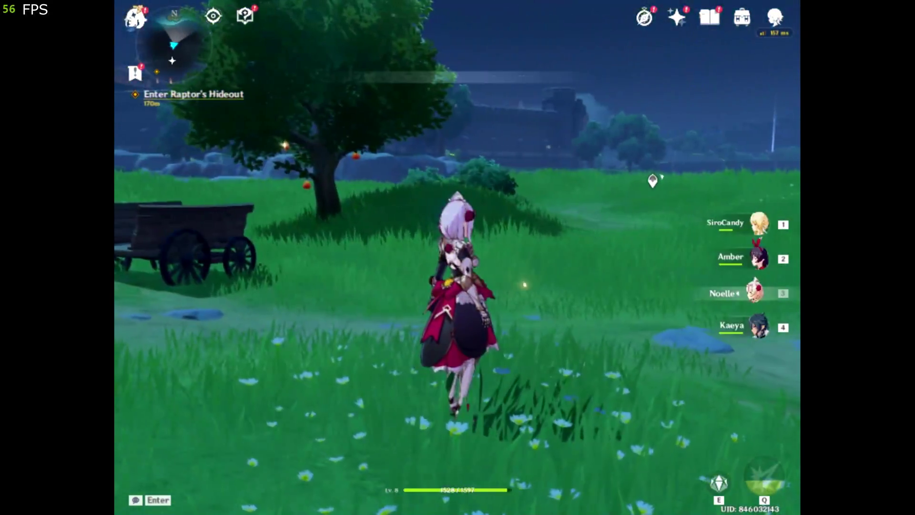
# In the graphics settings, set the quality preset to Lowest and the frame cap to 60 FPS.
pyautogui.press('Escape')
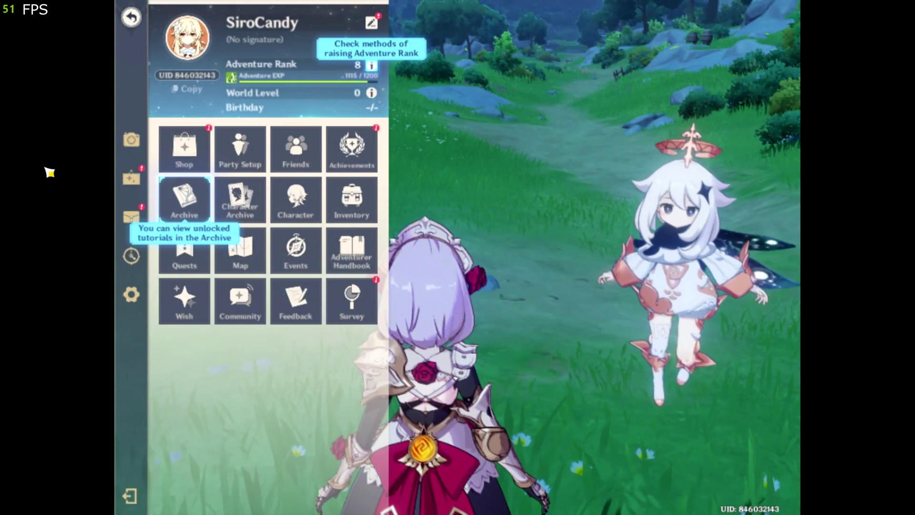
pyautogui.click(132, 294)
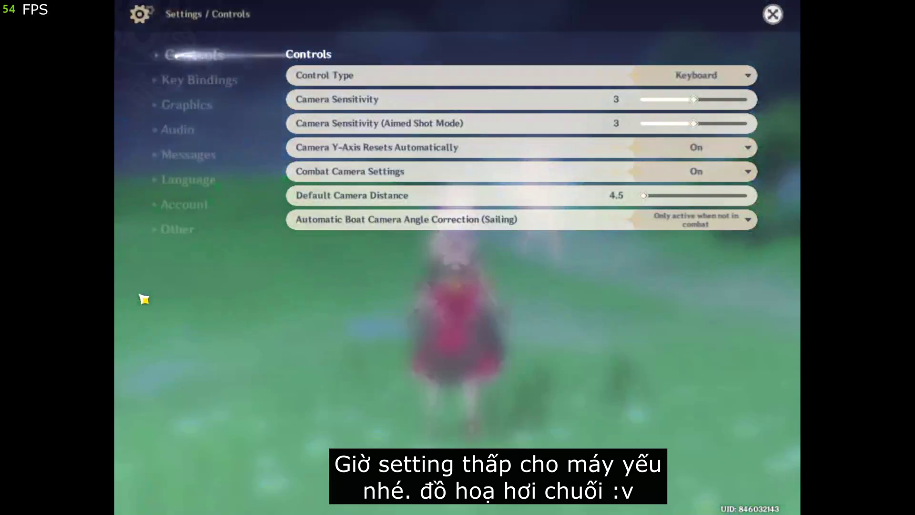
pyautogui.click(184, 107)
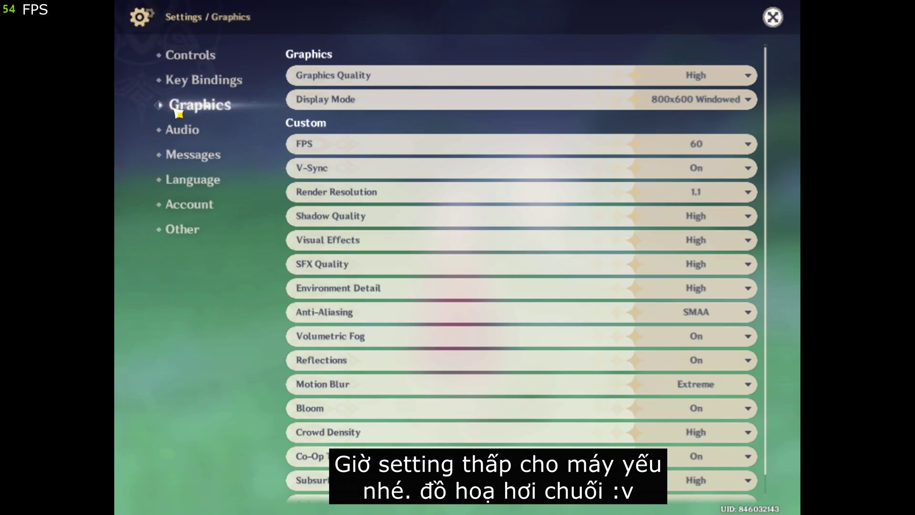
pyautogui.click(695, 75)
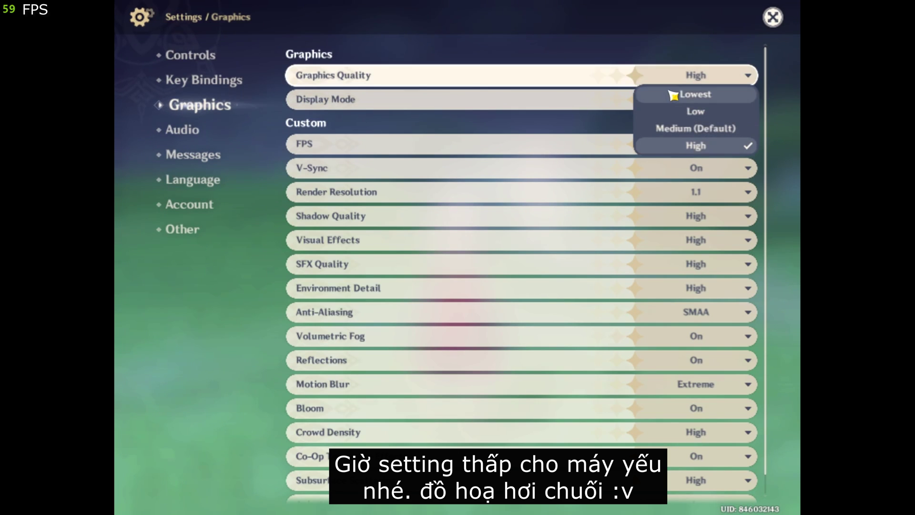
pyautogui.click(705, 96)
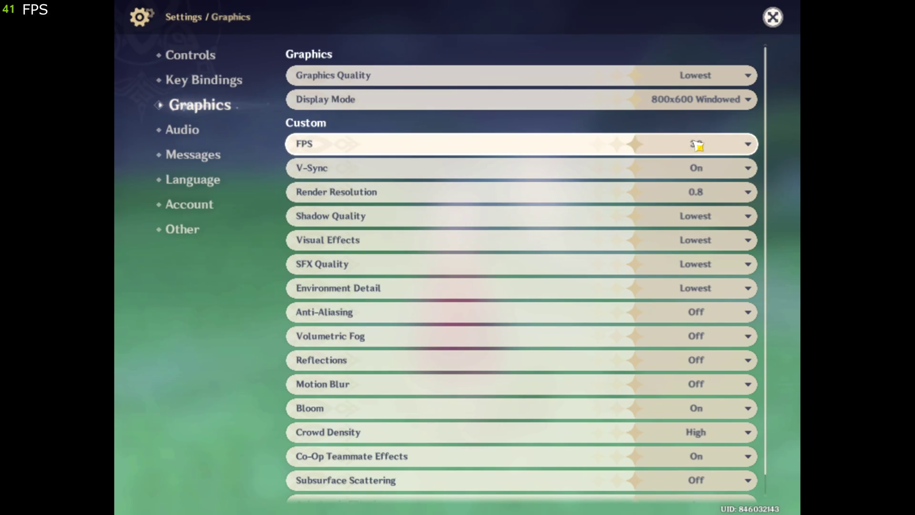
pyautogui.click(697, 145)
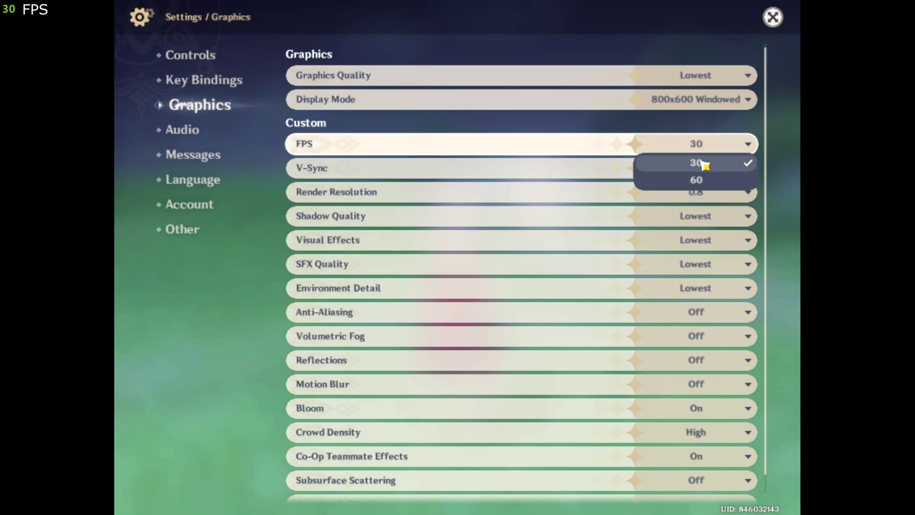
pyautogui.click(698, 180)
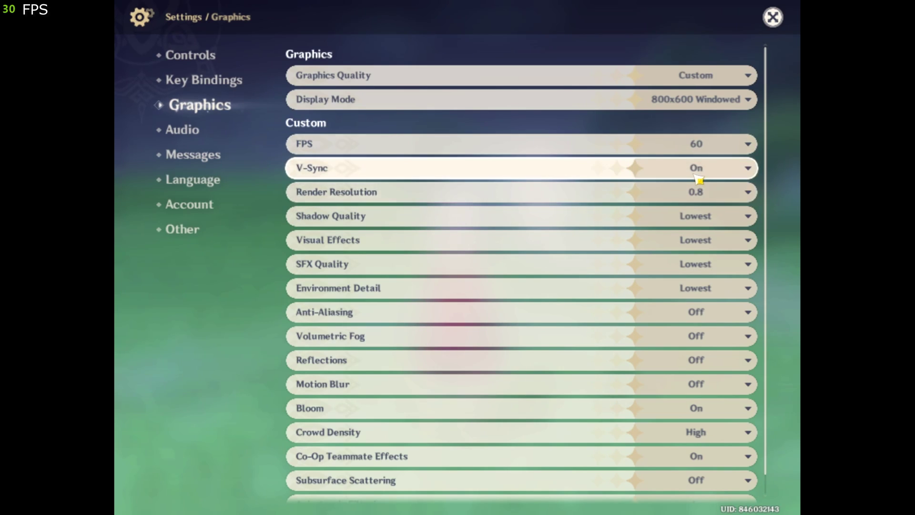
# Keep V-Sync on, set render resolution to 0.6, and keep shadows, effects, SFX and environment detail at Lowest.
pyautogui.click(707, 172)
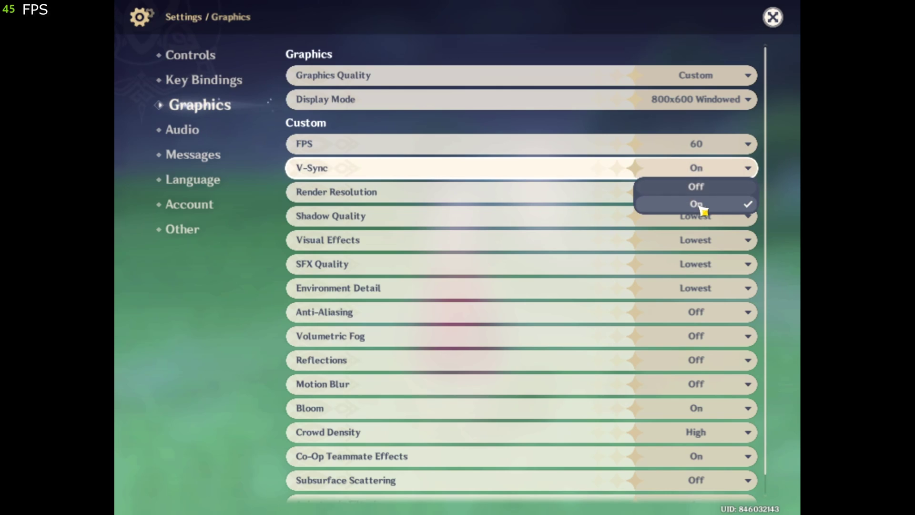
pyautogui.click(716, 209)
pyautogui.click(699, 194)
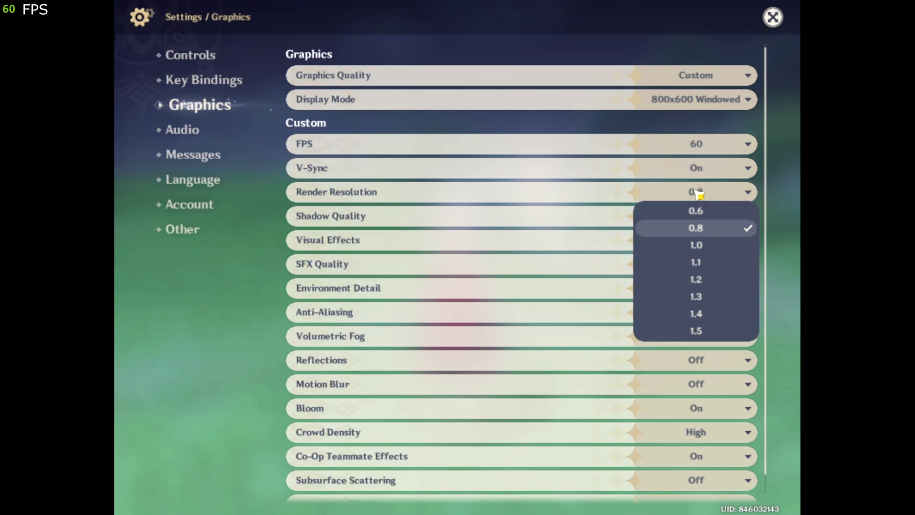
pyautogui.click(712, 212)
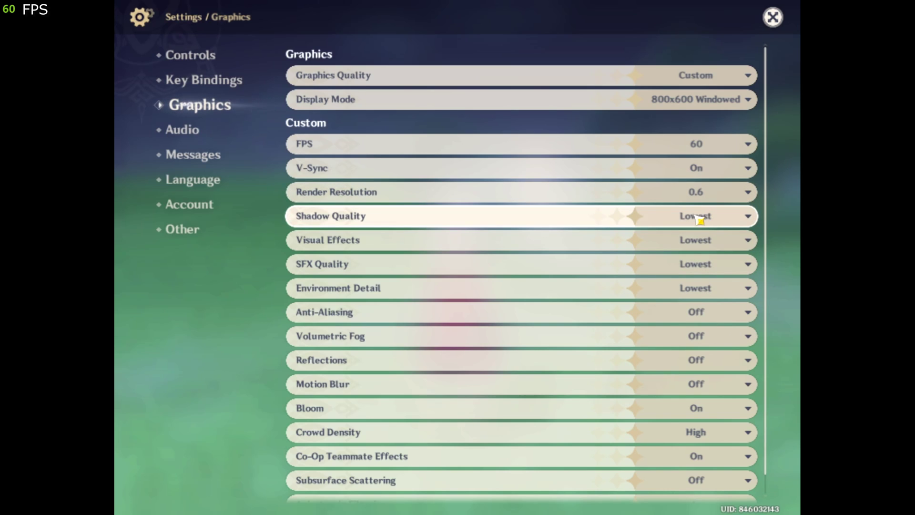
pyautogui.click(699, 219)
pyautogui.click(705, 237)
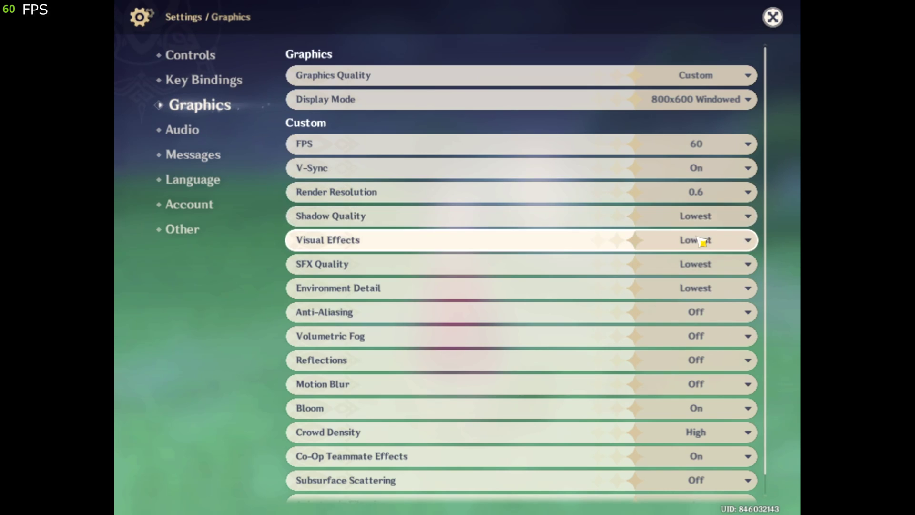
pyautogui.click(702, 244)
pyautogui.click(702, 260)
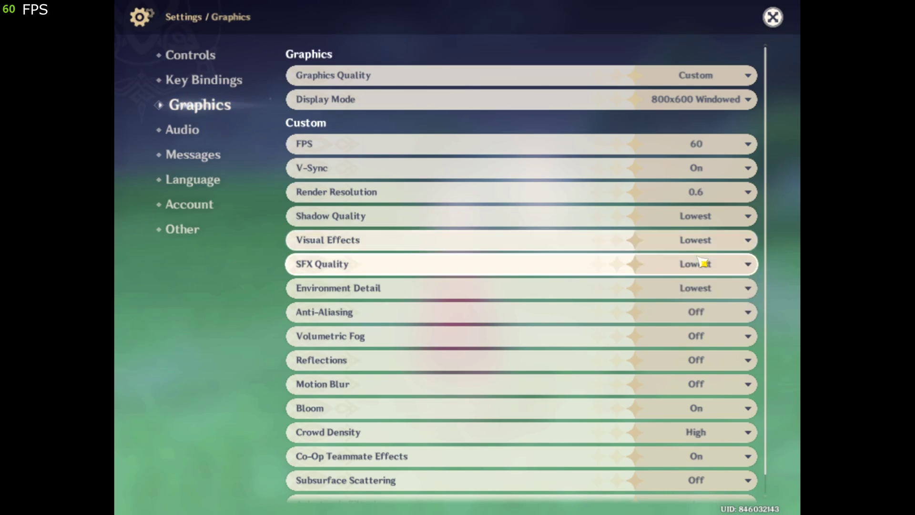
pyautogui.click(702, 266)
pyautogui.click(701, 285)
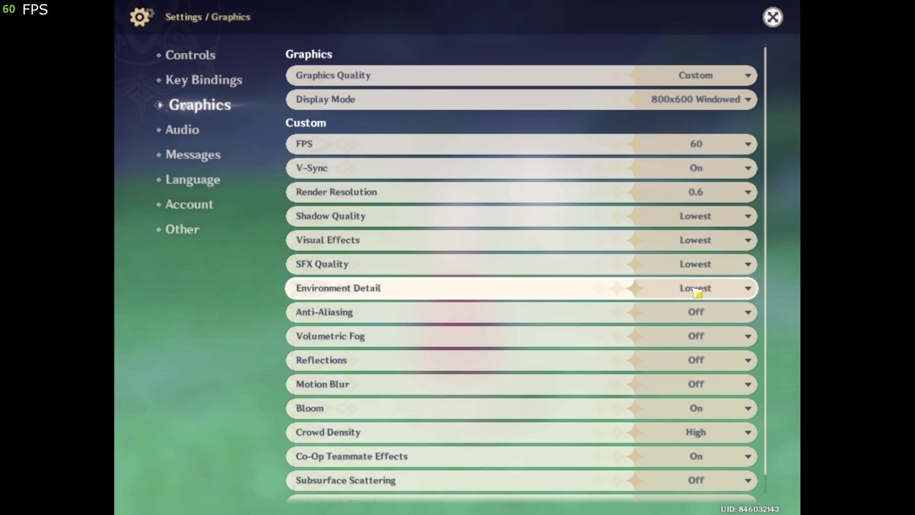
pyautogui.click(702, 291)
pyautogui.click(702, 310)
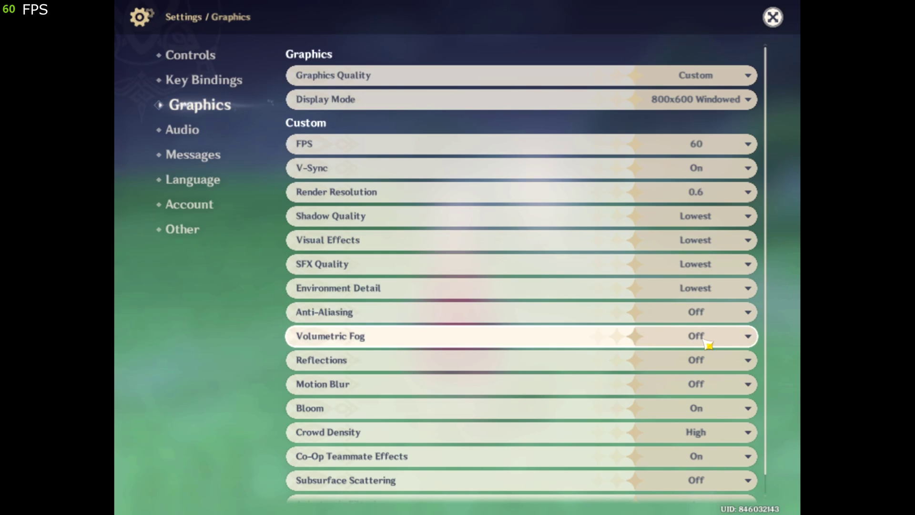
# Turn Bloom off, set crowd density Low, Co-Op Teammate Effects Partially Off, then return to the world.
pyautogui.click(702, 404)
pyautogui.click(697, 431)
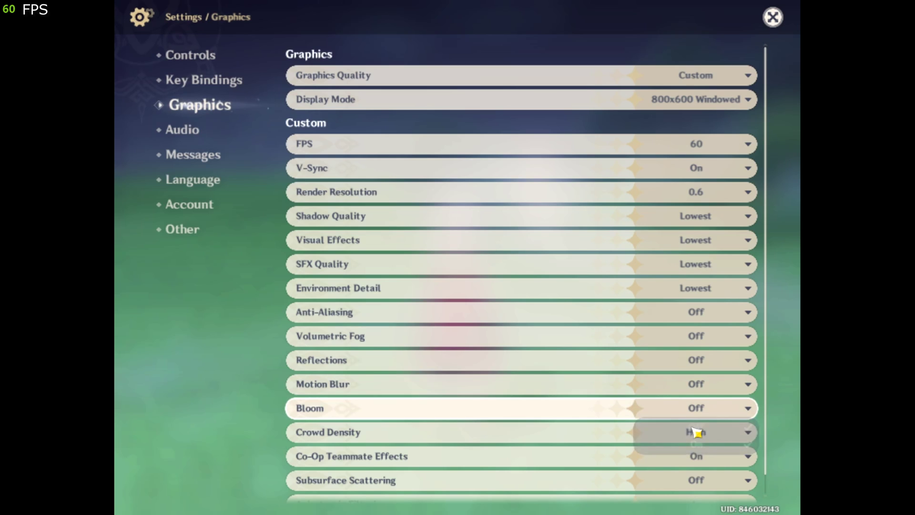
pyautogui.click(696, 431)
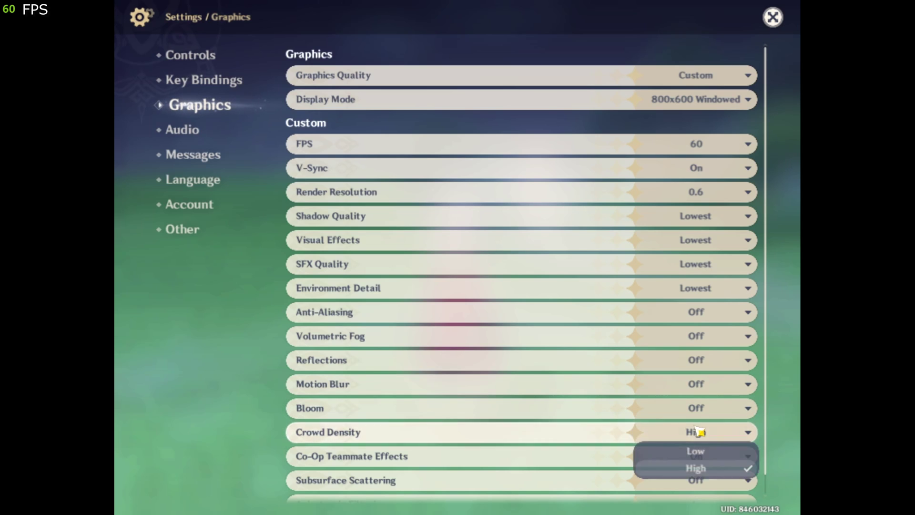
pyautogui.click(697, 451)
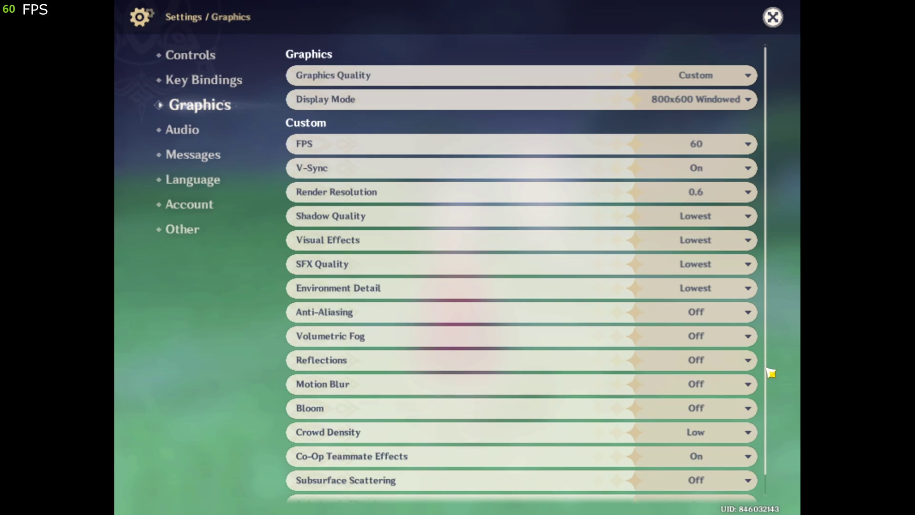
pyautogui.scroll(-1, 770, 381)
pyautogui.click(713, 435)
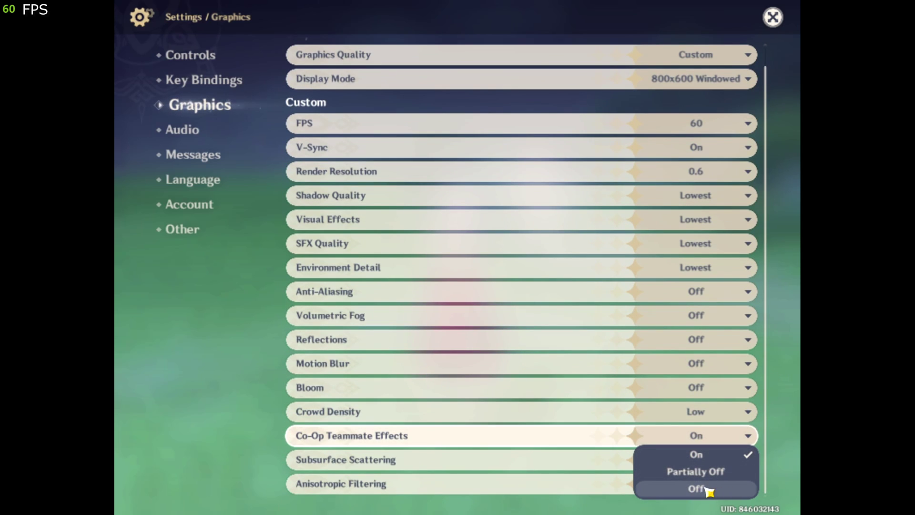
pyautogui.click(697, 474)
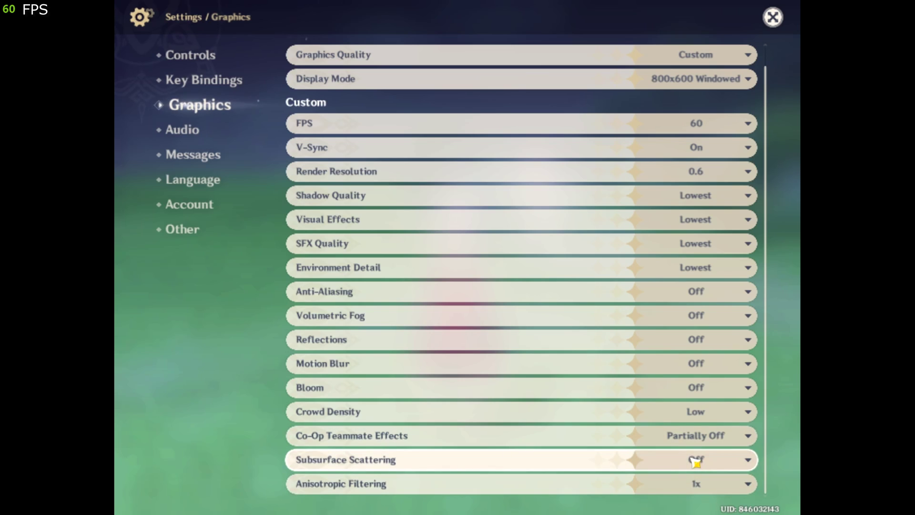
pyautogui.click(701, 460)
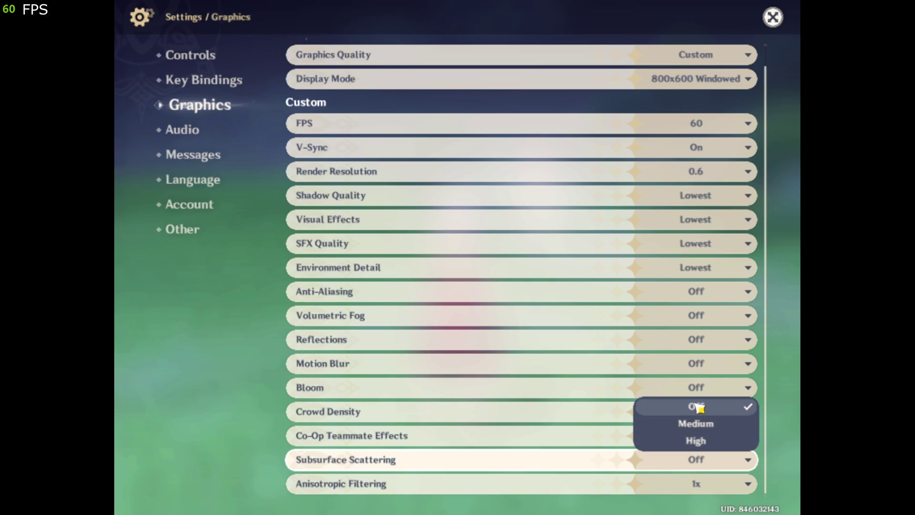
pyautogui.click(692, 408)
pyautogui.click(694, 483)
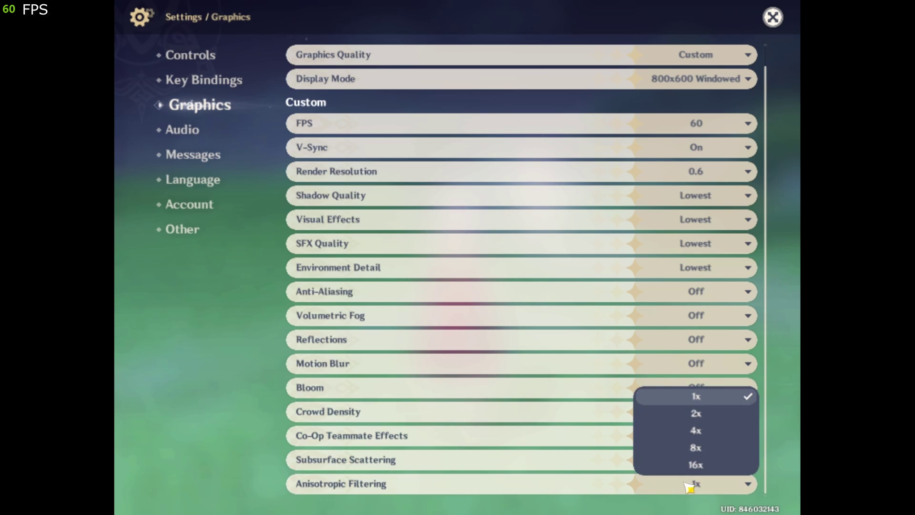
pyautogui.click(702, 398)
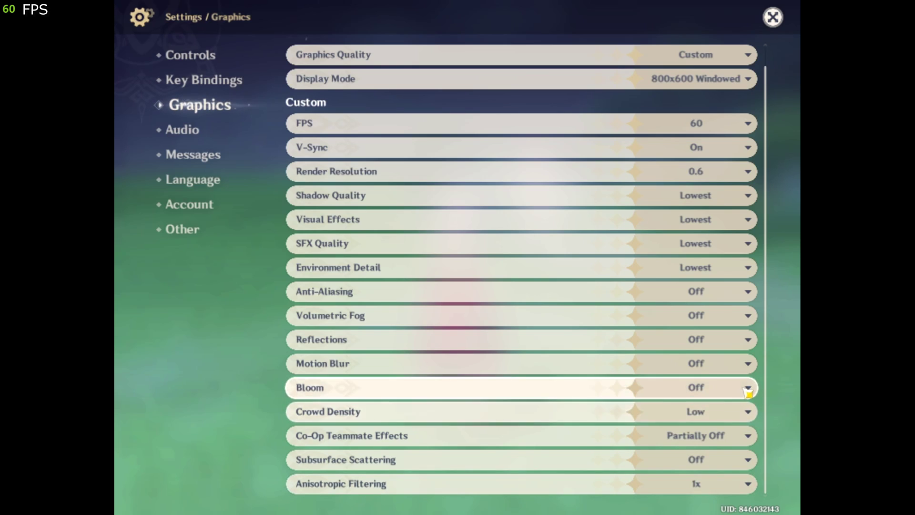
pyautogui.press('Escape')
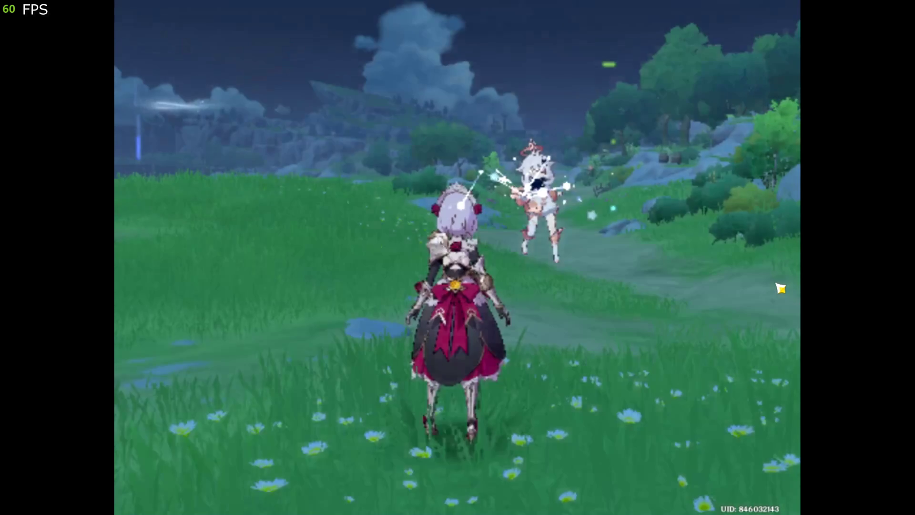
# Run the character across the field to test gameplay smoothness.
pyautogui.press('Escape')
pyautogui.press('w')
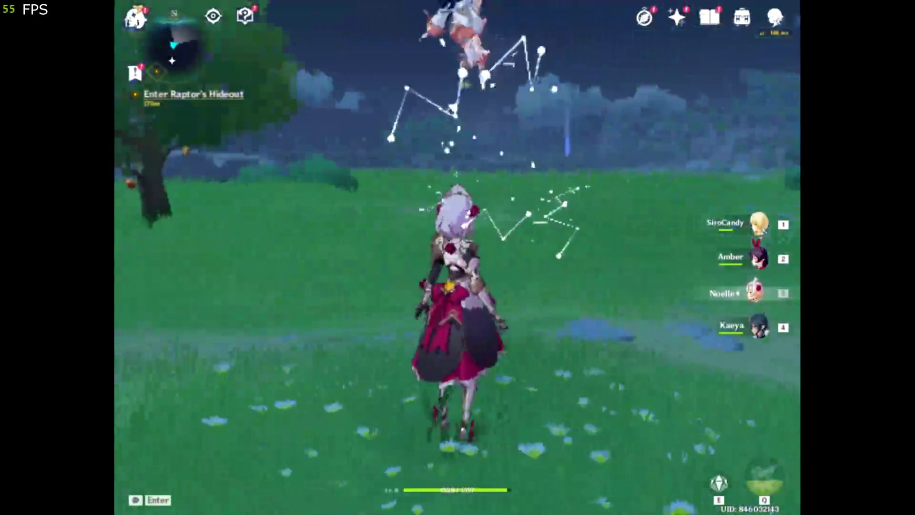
pyautogui.press('w')
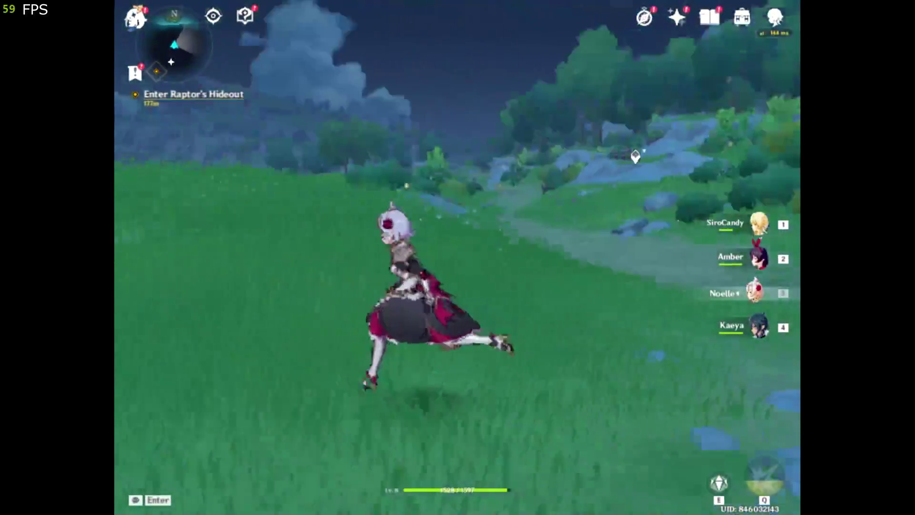
pyautogui.press('w')
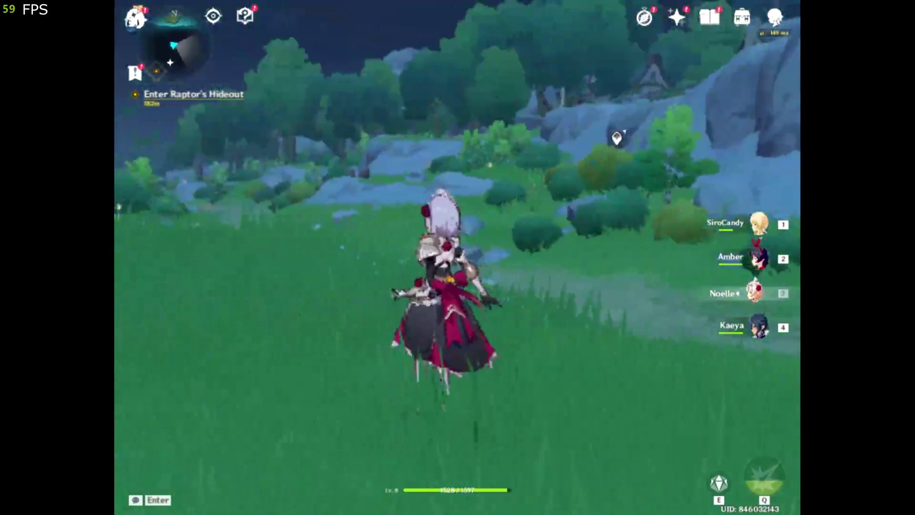
pyautogui.press('s')
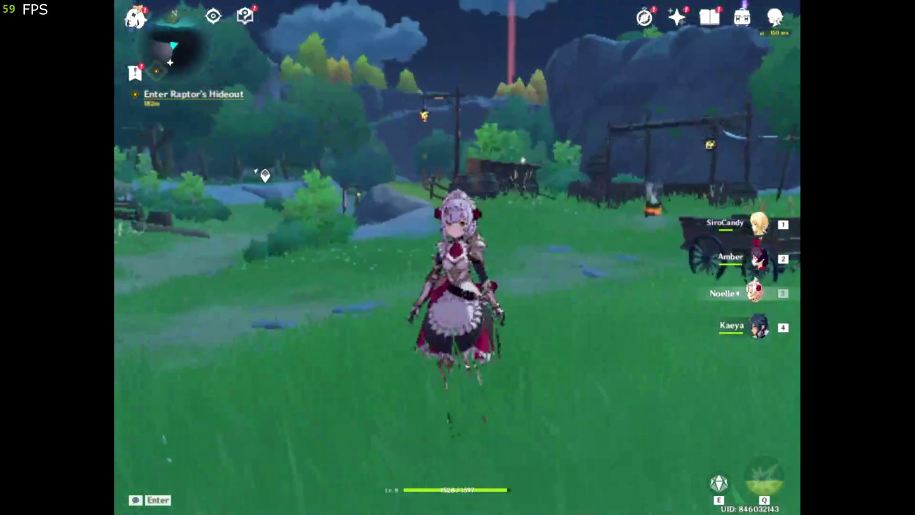
# Recheck the graphics settings, then resume play.
pyautogui.press('Escape')
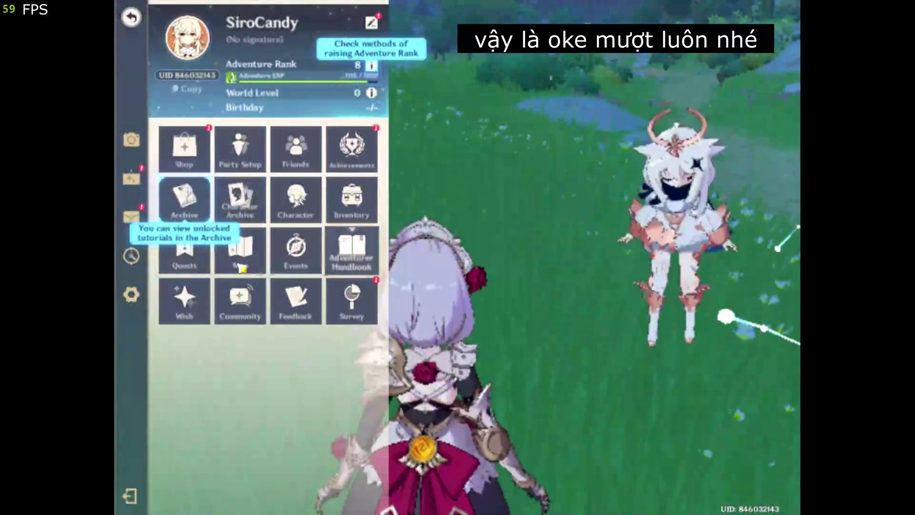
pyautogui.click(129, 294)
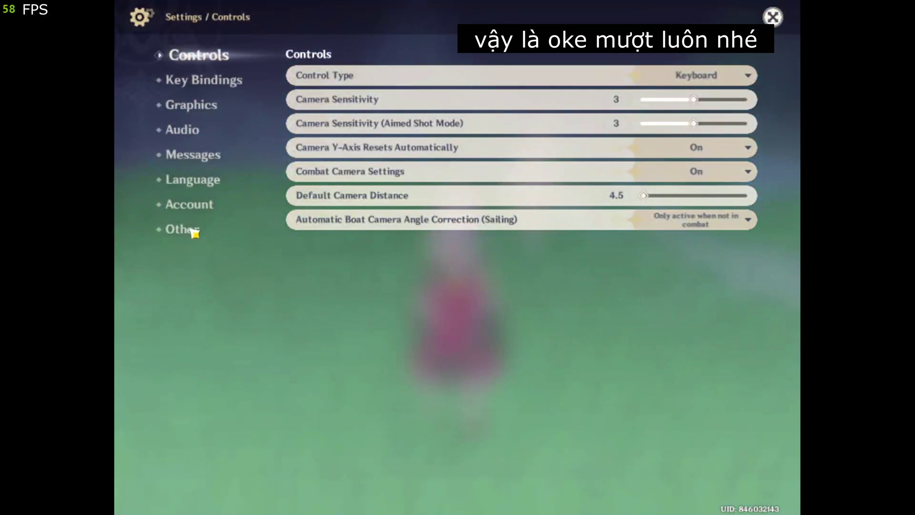
pyautogui.click(193, 106)
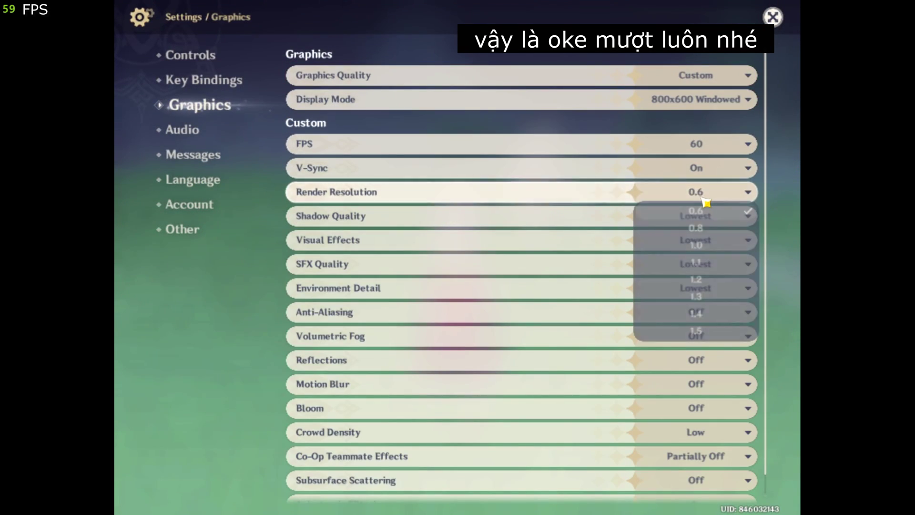
pyautogui.click(772, 19)
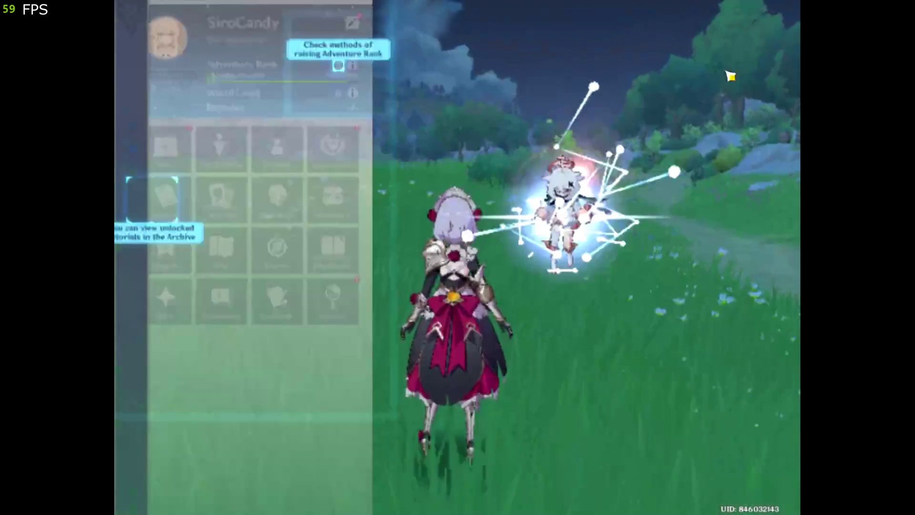
pyautogui.press('Escape')
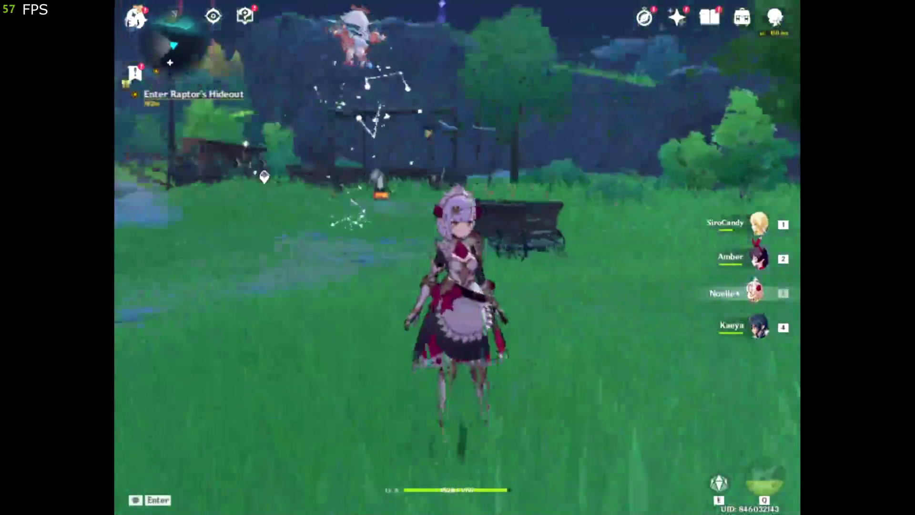
# Run toward the river's edge and turn back, panning the camera to the rocks and houses.
pyautogui.press('w')
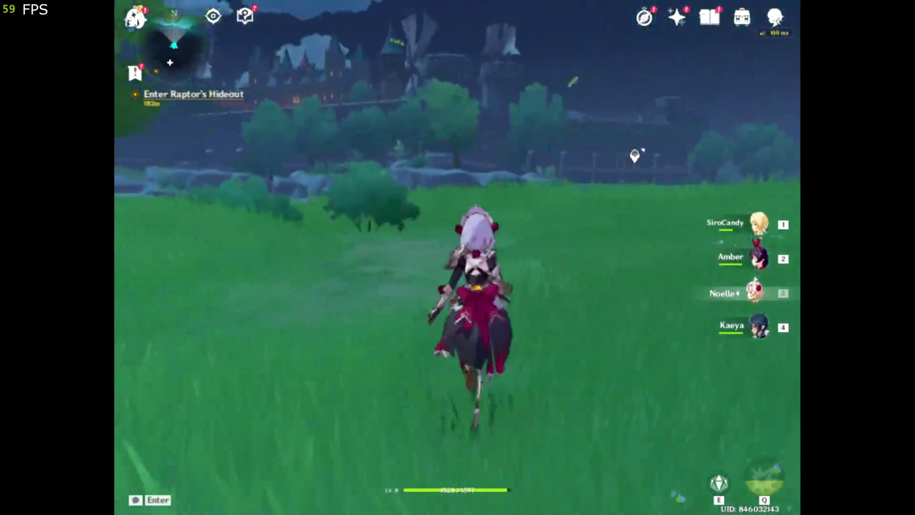
pyautogui.press('w')
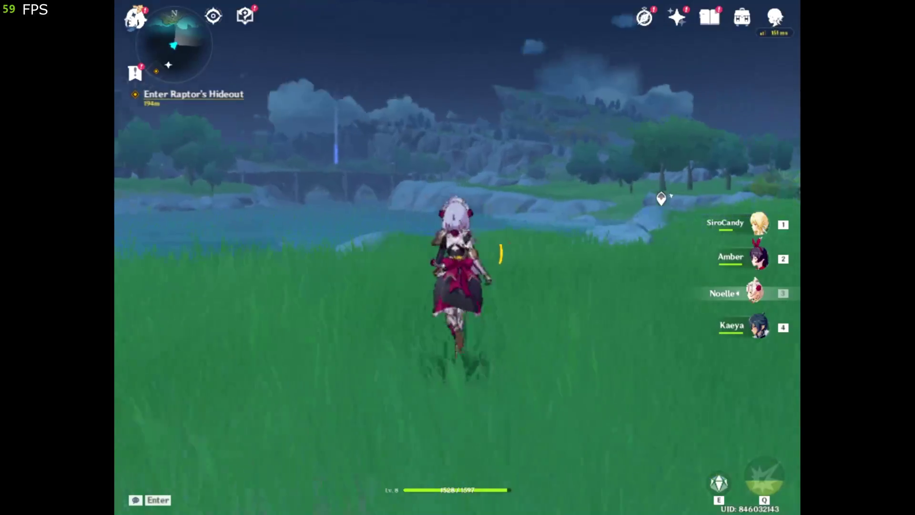
pyautogui.press('w')
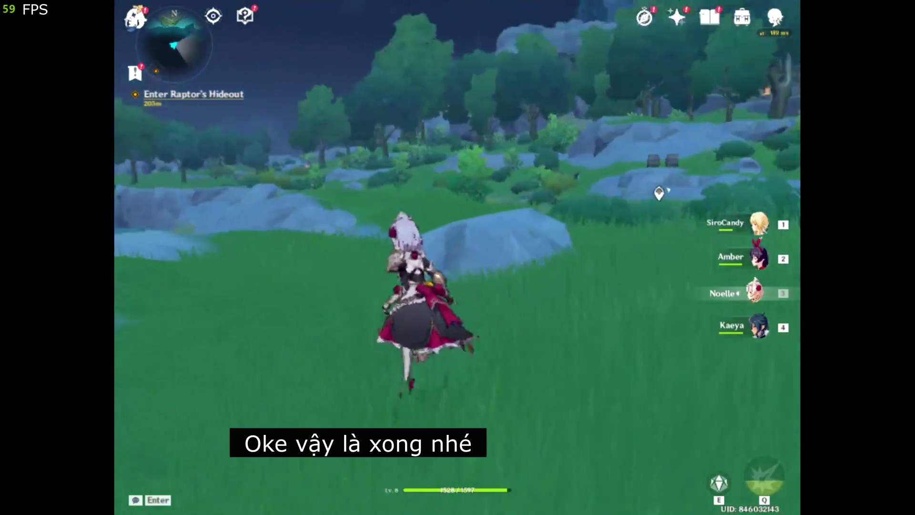
pyautogui.press('w')
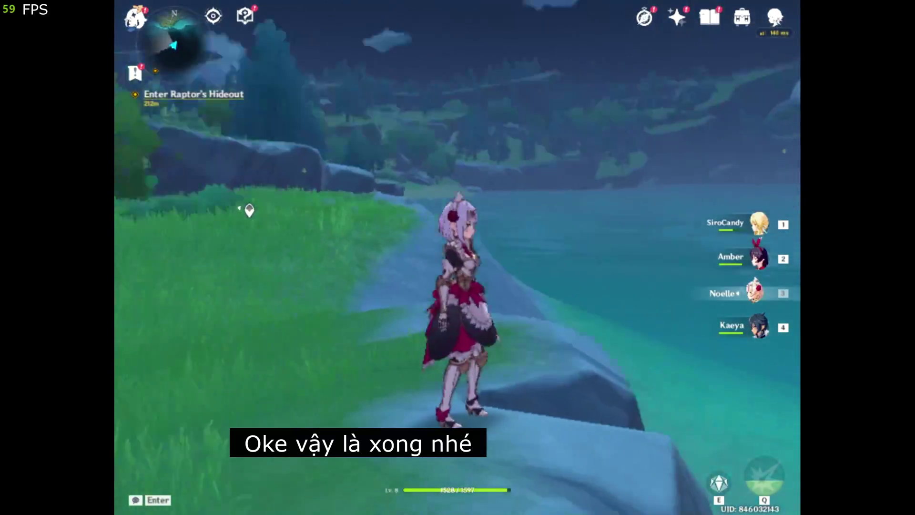
pyautogui.press('w')
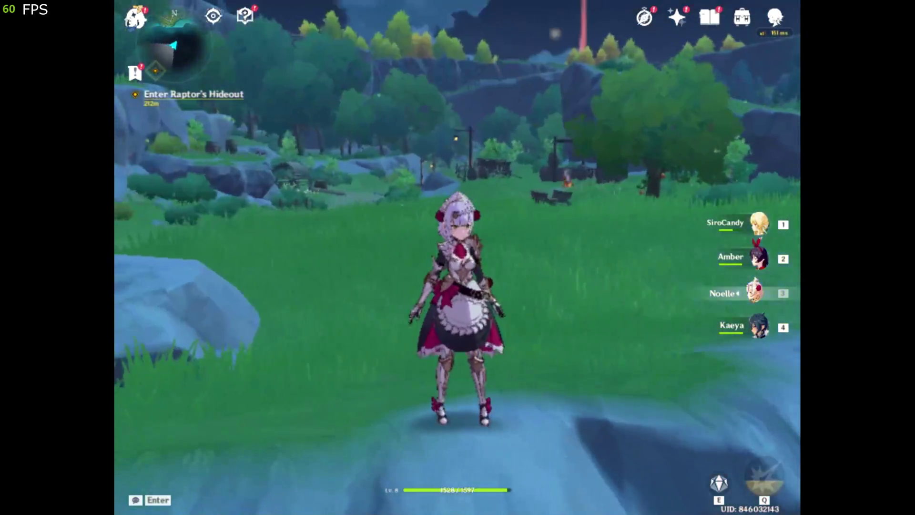
pyautogui.moveTo(458, 257); pyautogui.dragTo(362, 257)
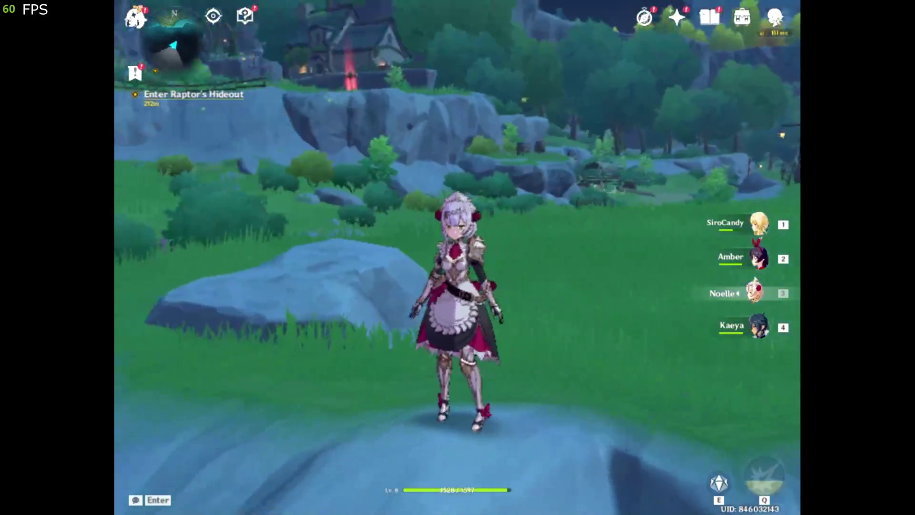
# Quit the game with confirmation and switch to the launcher on the desktop.
pyautogui.press('Escape')
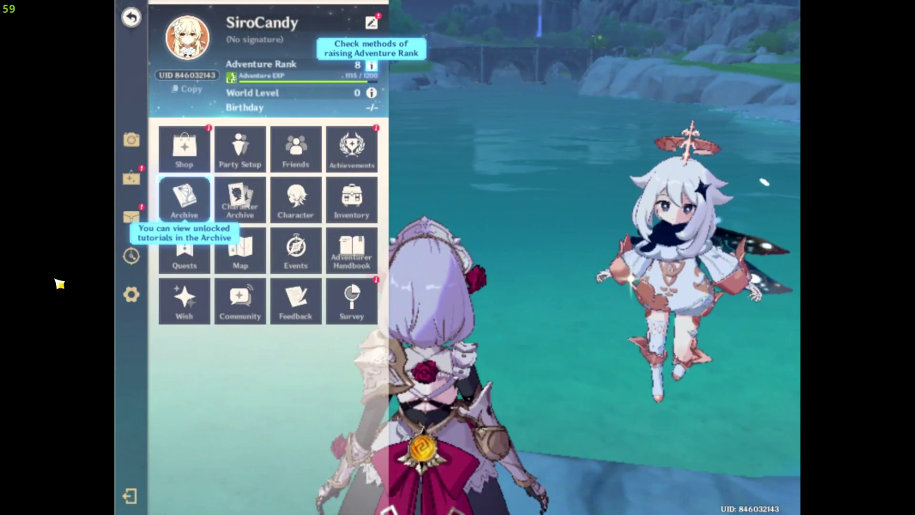
pyautogui.click(131, 493)
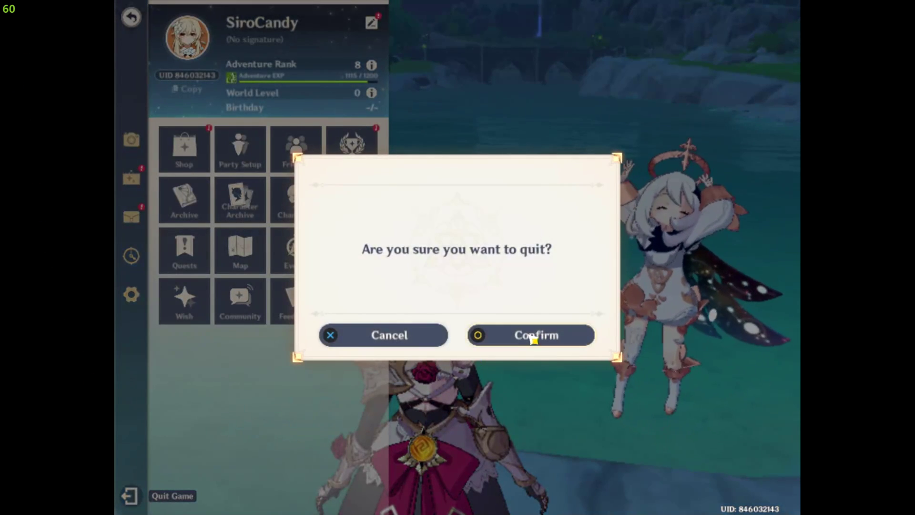
pyautogui.click(533, 337)
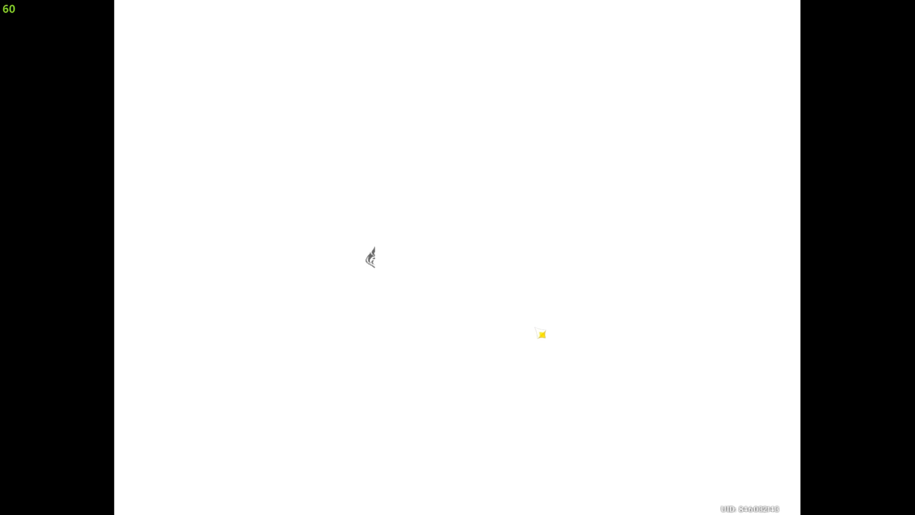
pyautogui.hotkey('alt', 'Tab')
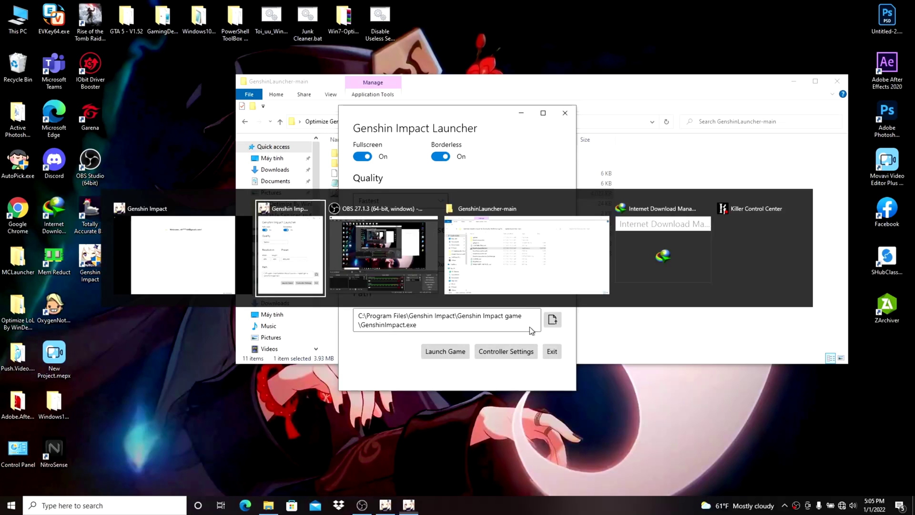
# Close the remaining game window, the official Genshin launcher and the custom Genshin Impact Launcher.
pyautogui.rightClick(385, 505)
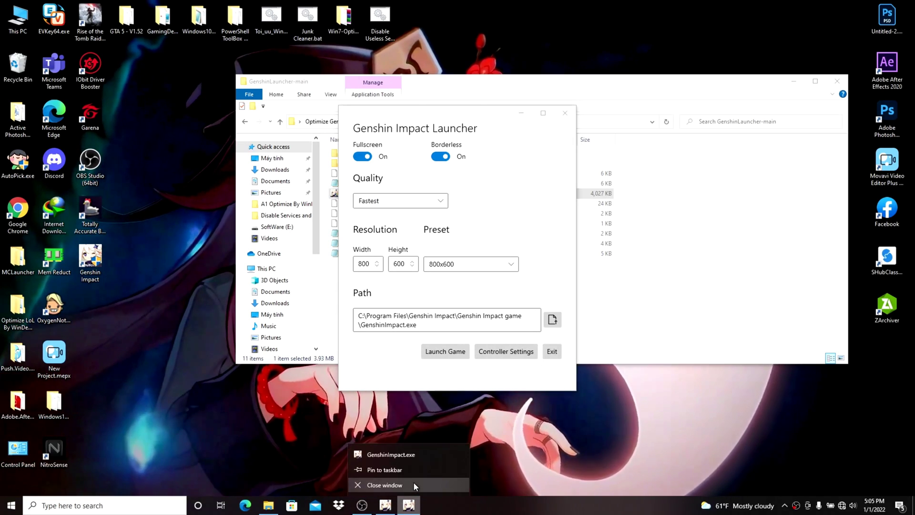
pyautogui.click(426, 482)
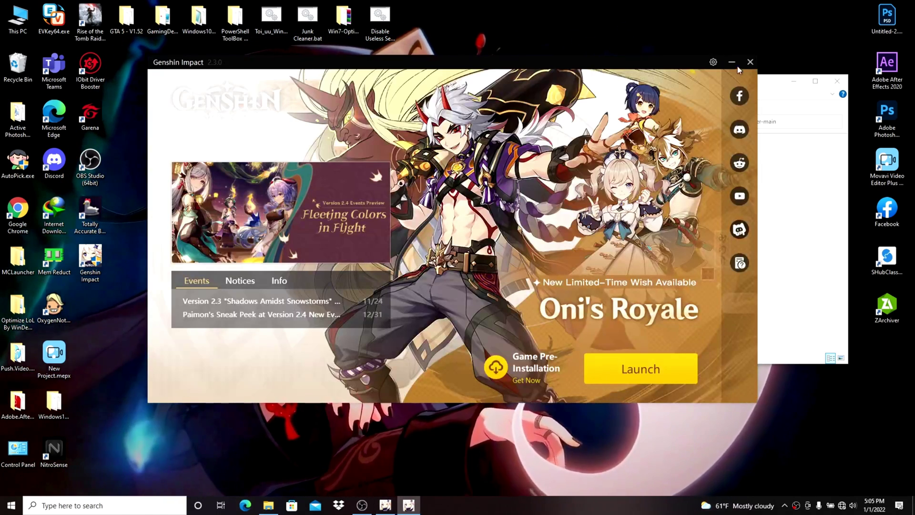
pyautogui.click(749, 63)
pyautogui.click(606, 349)
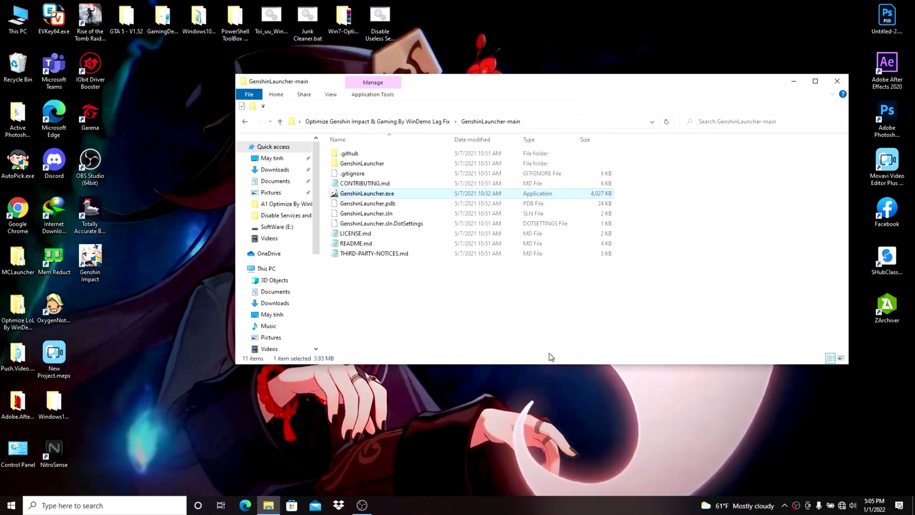
# Close the GenshinLauncher-main folder window and refresh the desktop.
pyautogui.click(563, 331)
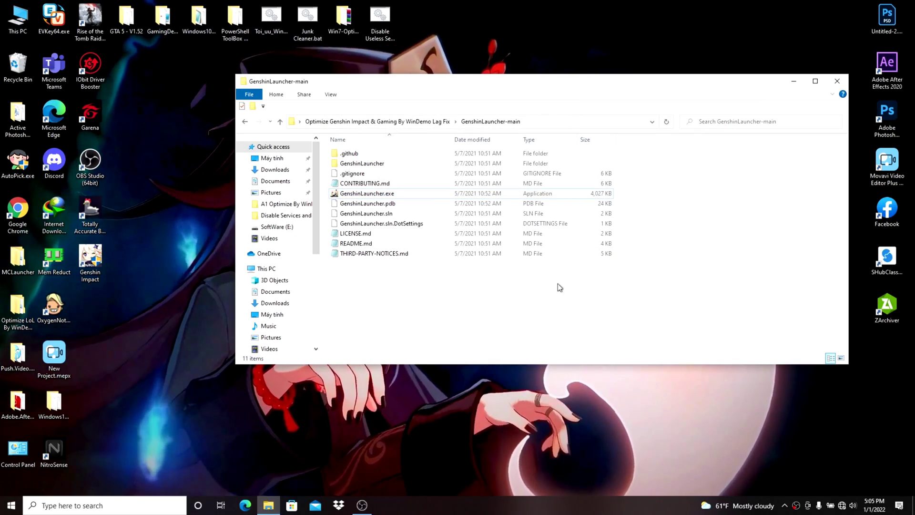
pyautogui.click(839, 79)
pyautogui.rightClick(620, 224)
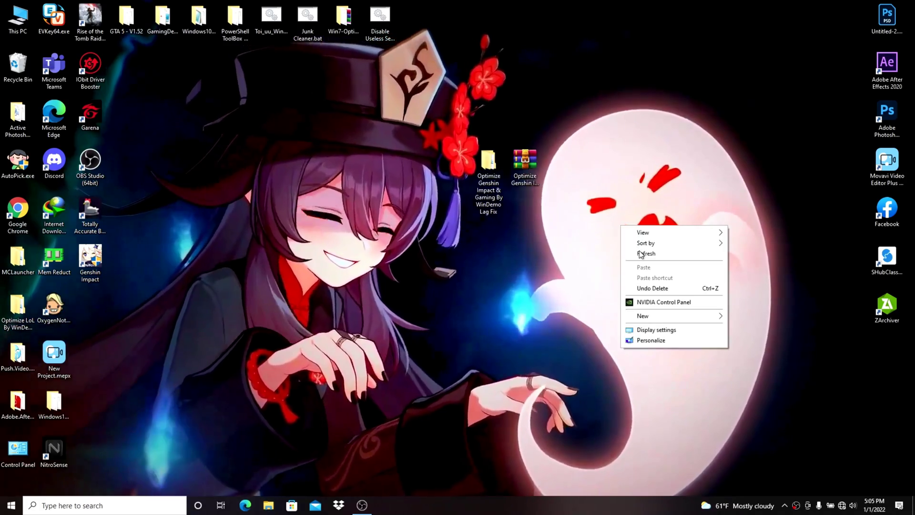
pyautogui.click(641, 253)
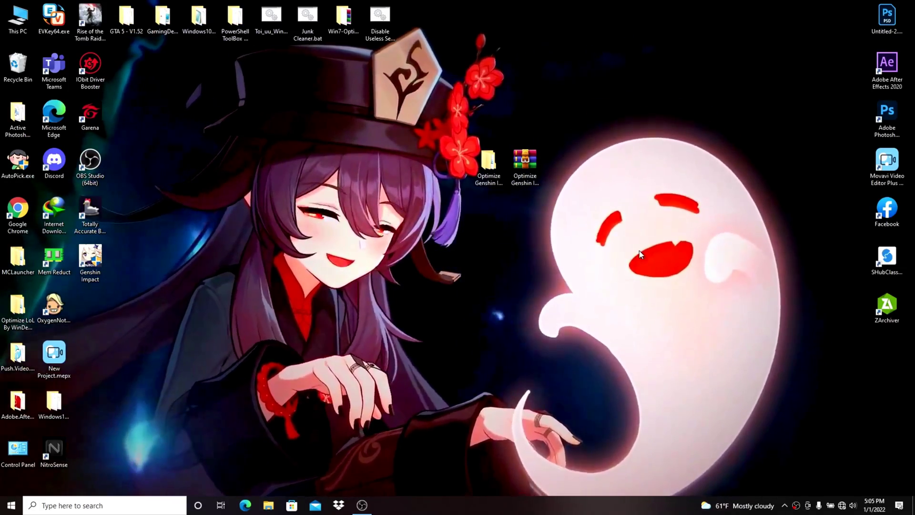